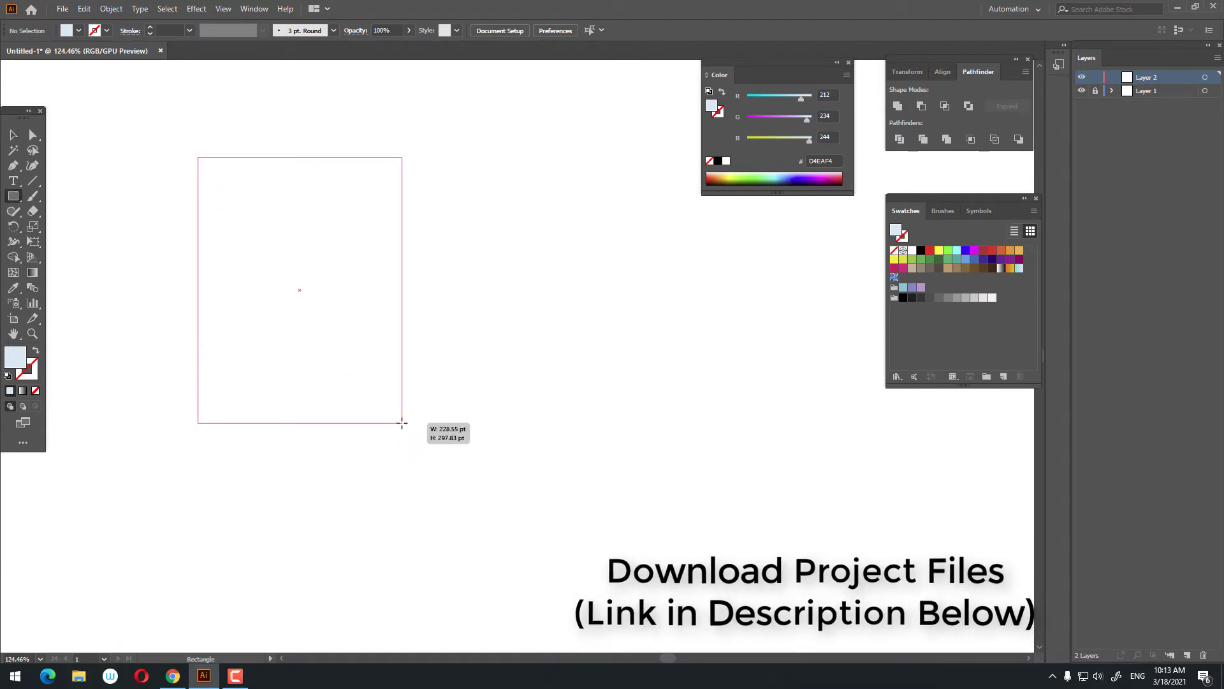
Draw a tall base rectangle and centre it horizontally and vertically on the artboard.
{"action": "left_click_drag", "start_coordinate": [276, 218], "coordinate": [398, 443]}
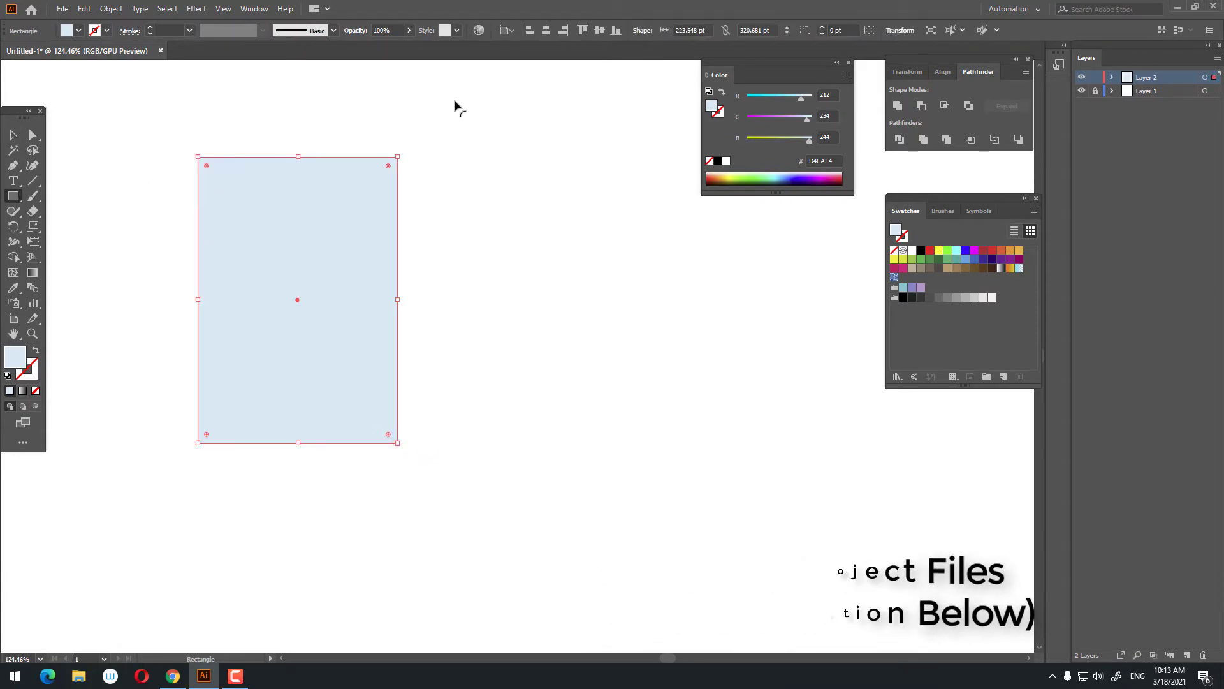
{"action": "left_click", "coordinate": [546, 30]}
{"action": "left_click", "coordinate": [614, 30]}
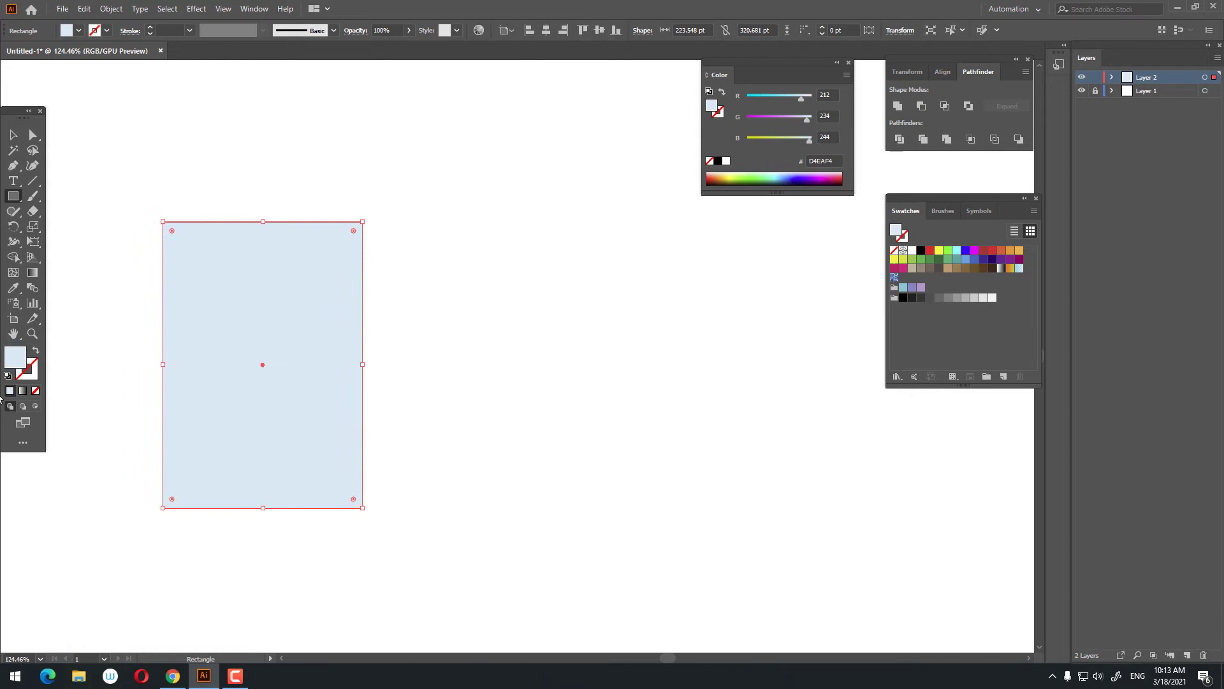
Fill the rectangle with pale blue D7EEF4 and recentre the view on it.
{"action": "double_click", "coordinate": [14, 359]}
{"action": "left_click", "coordinate": [692, 148]}
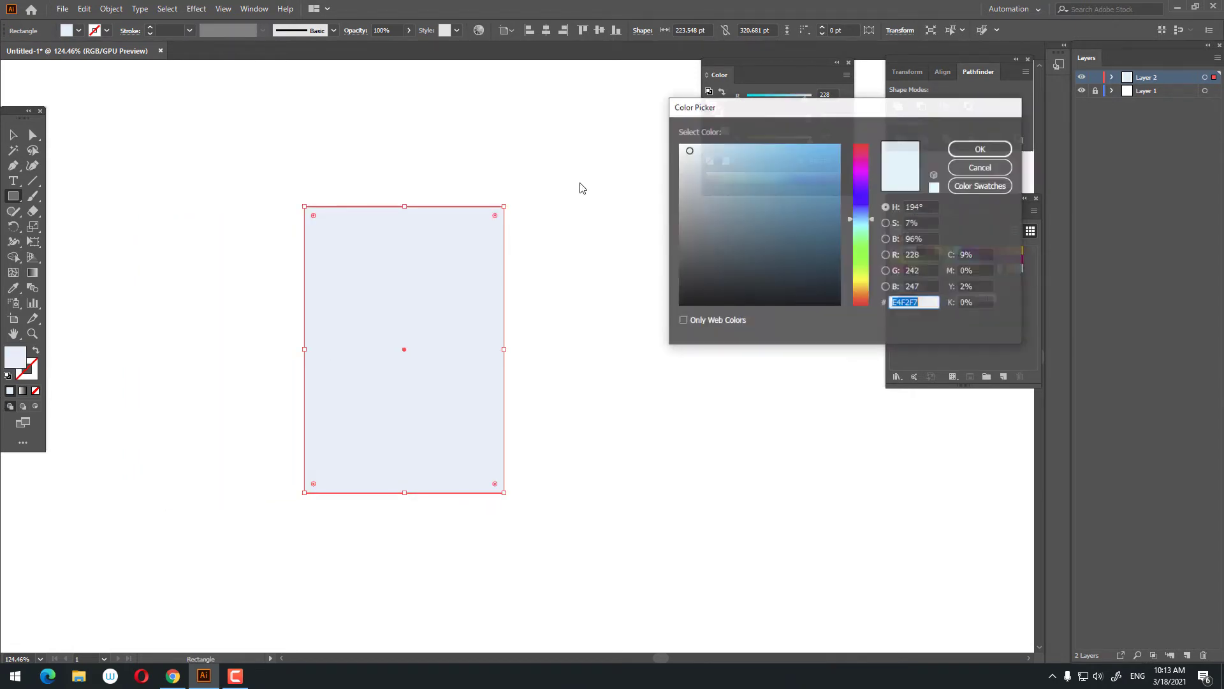
{"action": "left_click", "coordinate": [957, 157]}
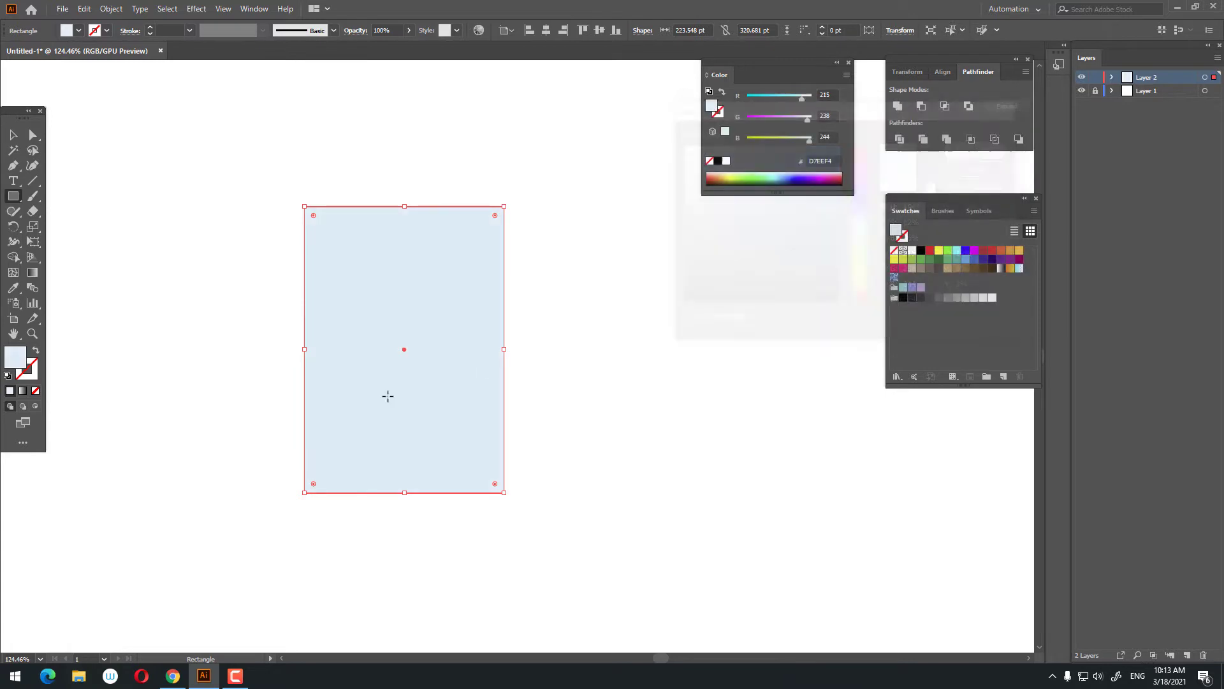
{"action": "scroll", "coordinate": [391, 426], "scroll_direction": "up", "scroll_amount": 3}
{"action": "left_click_drag", "start_coordinate": [411, 460], "coordinate": [343, 526]}
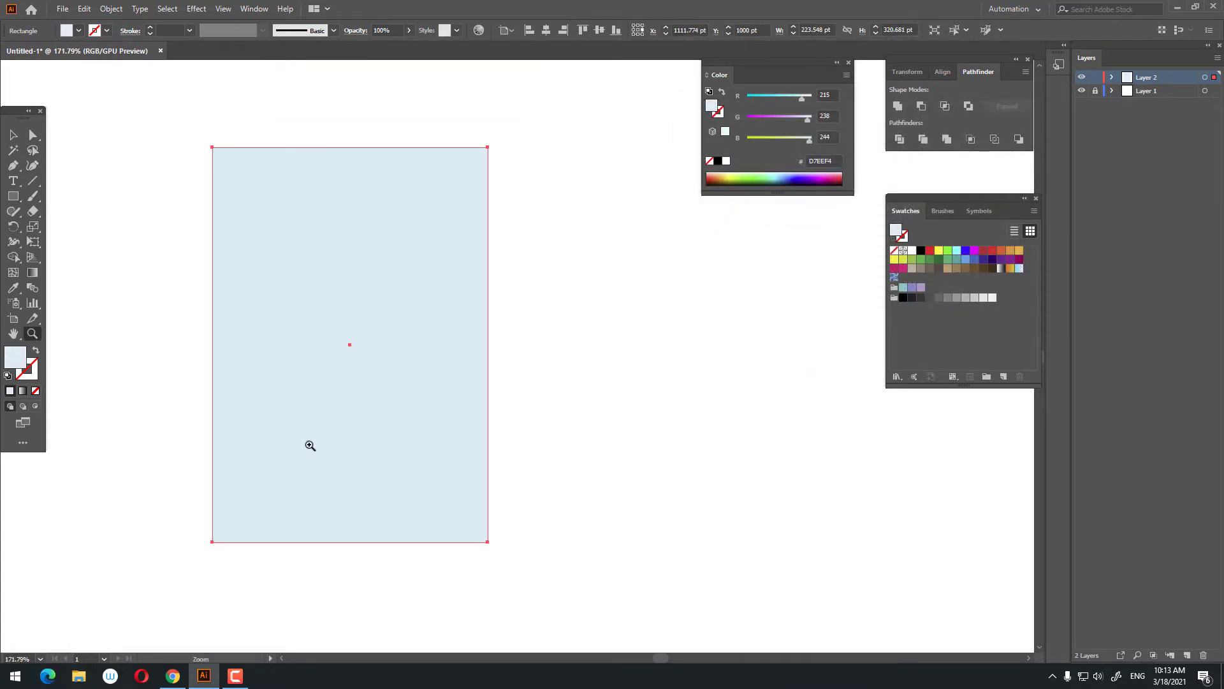
{"action": "left_click", "coordinate": [12, 198]}
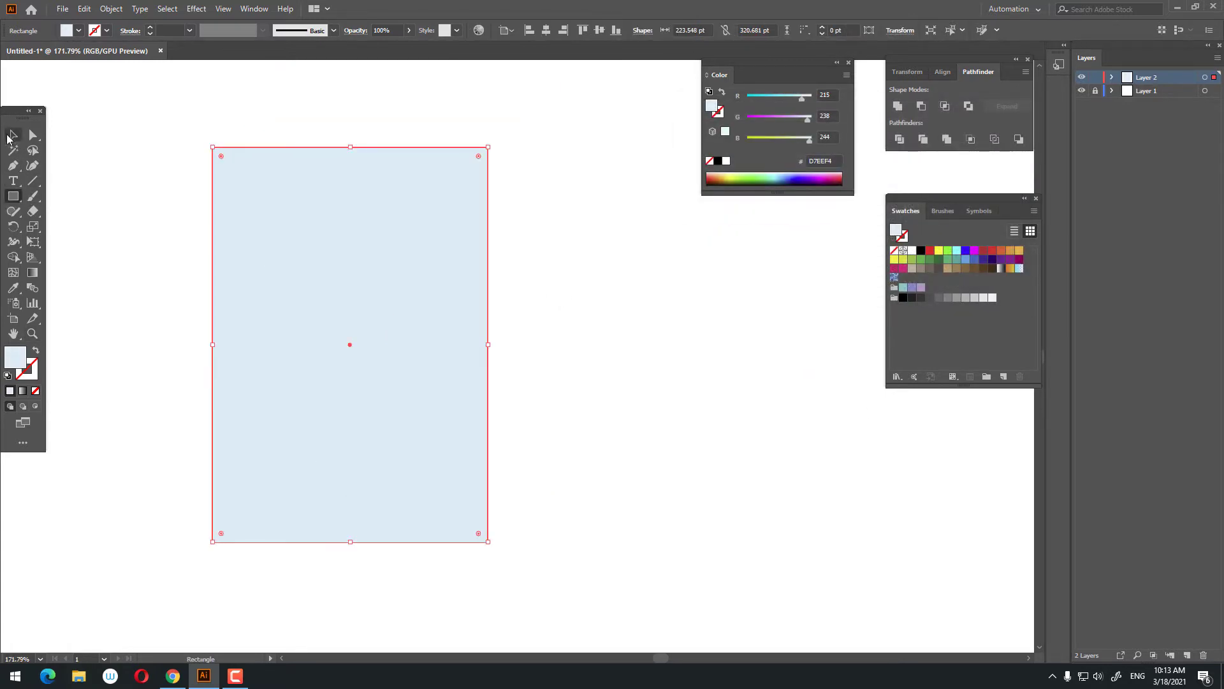
{"action": "left_click", "coordinate": [10, 139]}
{"action": "left_click", "coordinate": [544, 347]}
Draw a rectangle below the pale one and fill it darker blue B5D9E2.
{"action": "key", "text": "z"}
{"action": "left_click_drag", "start_coordinate": [479, 376], "coordinate": [404, 380]}
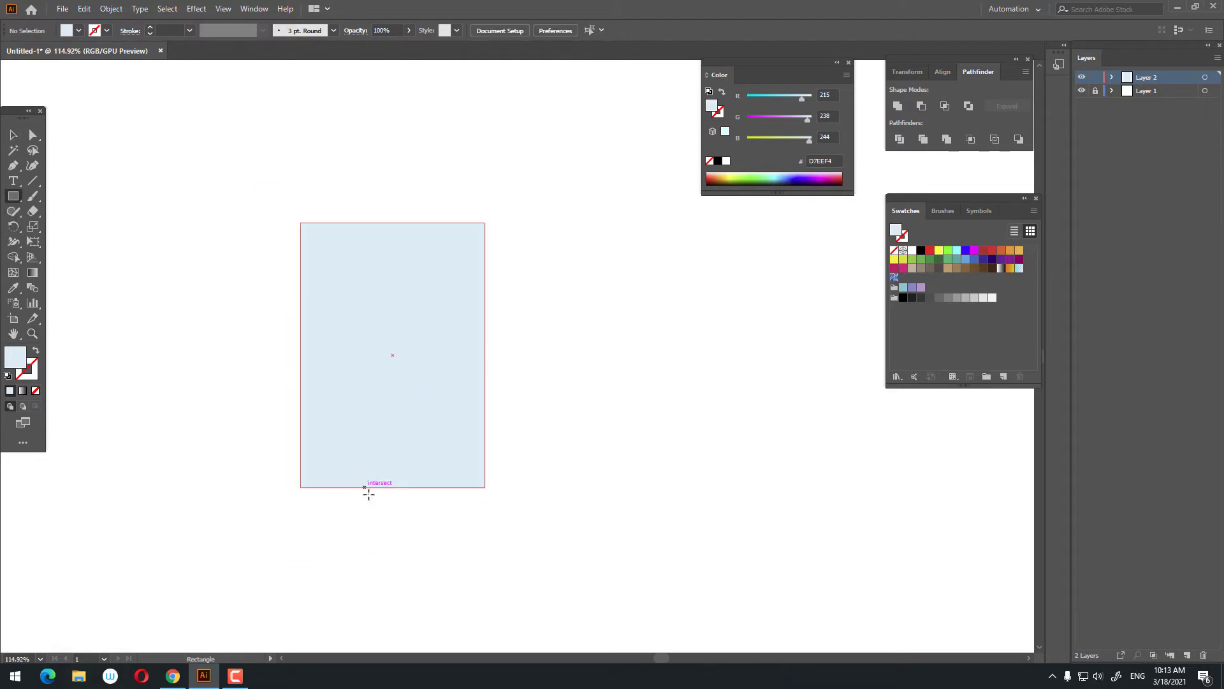
{"action": "left_click_drag", "start_coordinate": [365, 487], "coordinate": [539, 581]}
{"action": "double_click", "coordinate": [15, 357]}
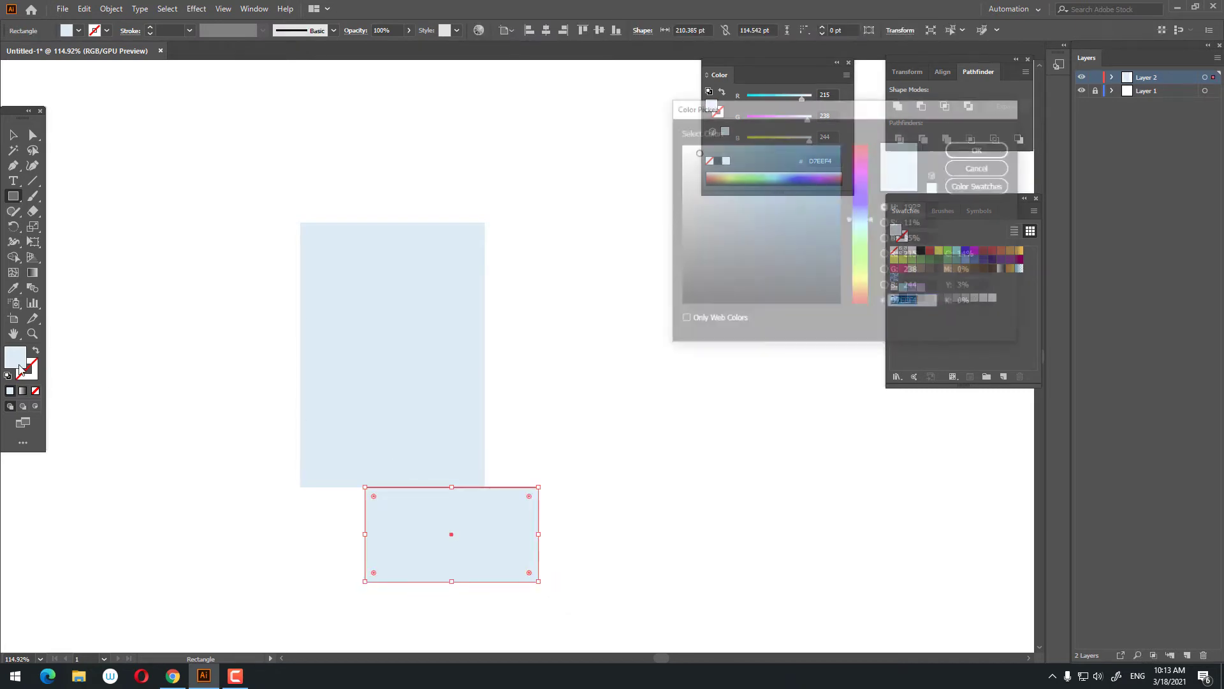
{"action": "left_click", "coordinate": [711, 161]}
{"action": "left_click", "coordinate": [980, 148]}
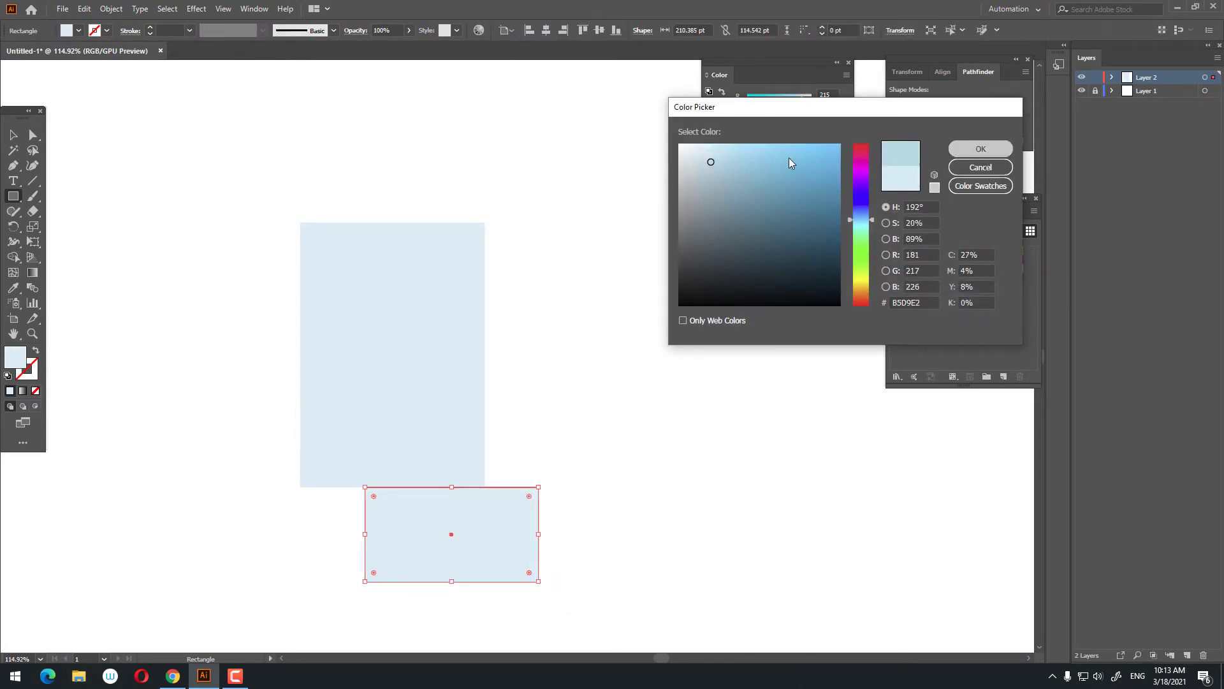
Add a narrow tall strip over the pale rectangle's right side, selected with the bottom rectangle.
{"action": "left_click", "coordinate": [449, 222]}
{"action": "left_click", "coordinate": [641, 358]}
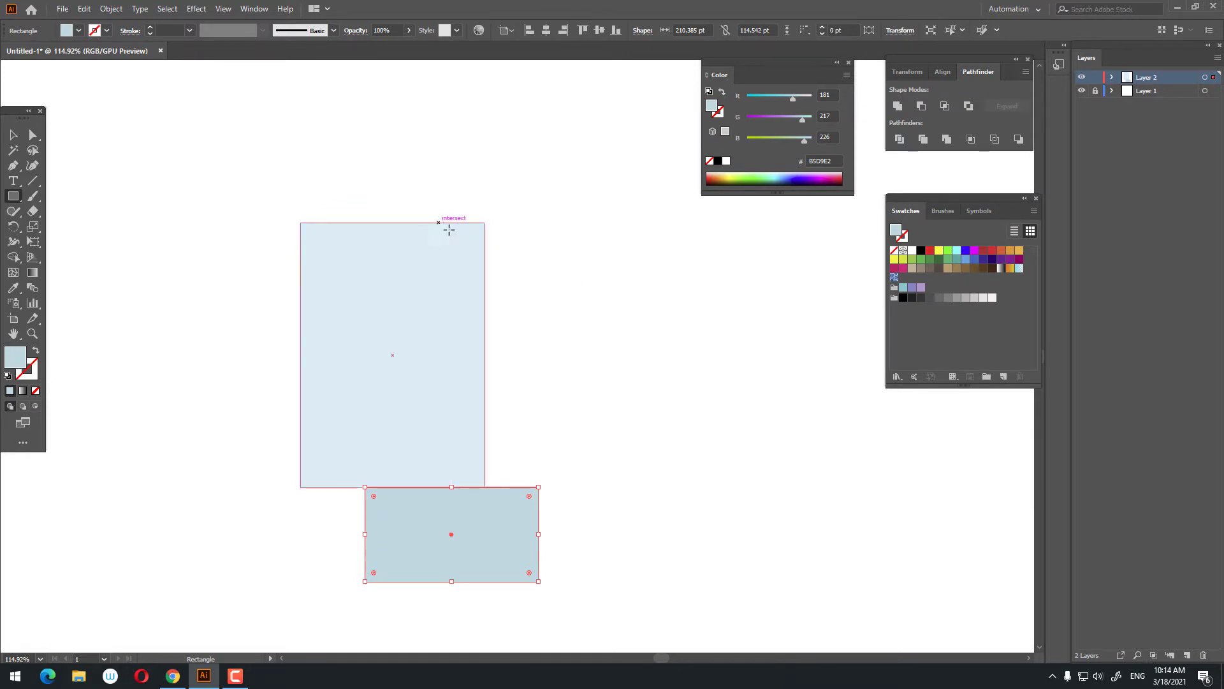
{"action": "left_click_drag", "start_coordinate": [439, 223], "coordinate": [539, 487]}
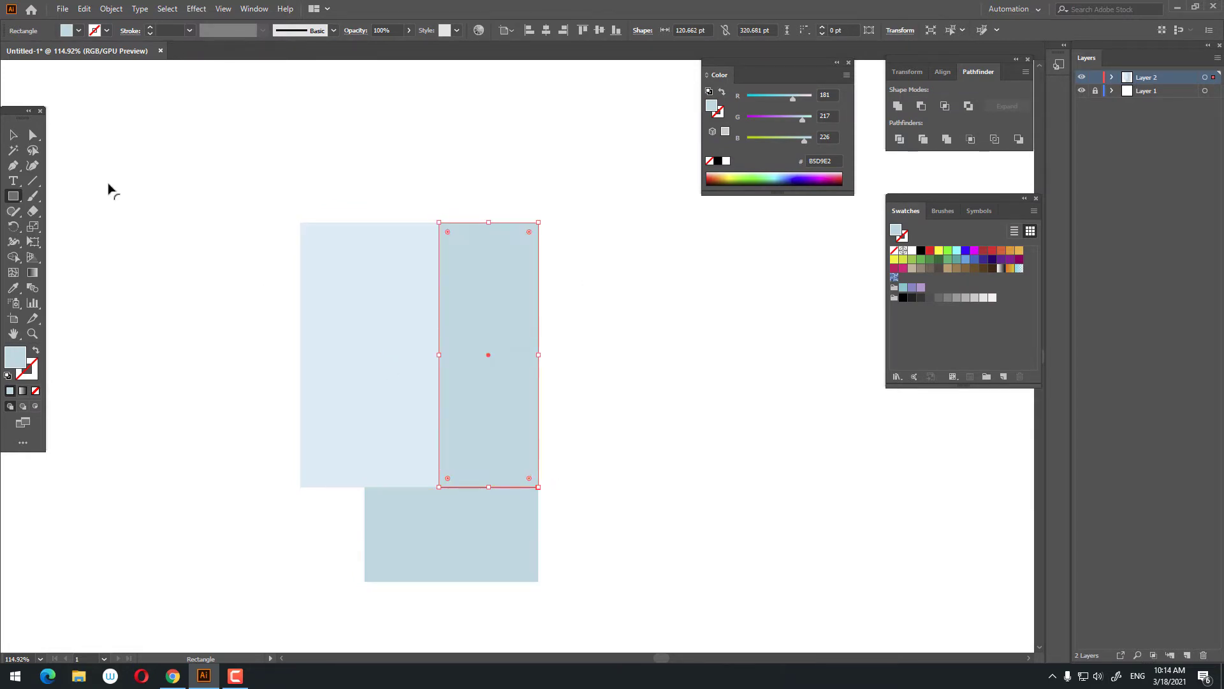
{"action": "left_click", "coordinate": [12, 136]}
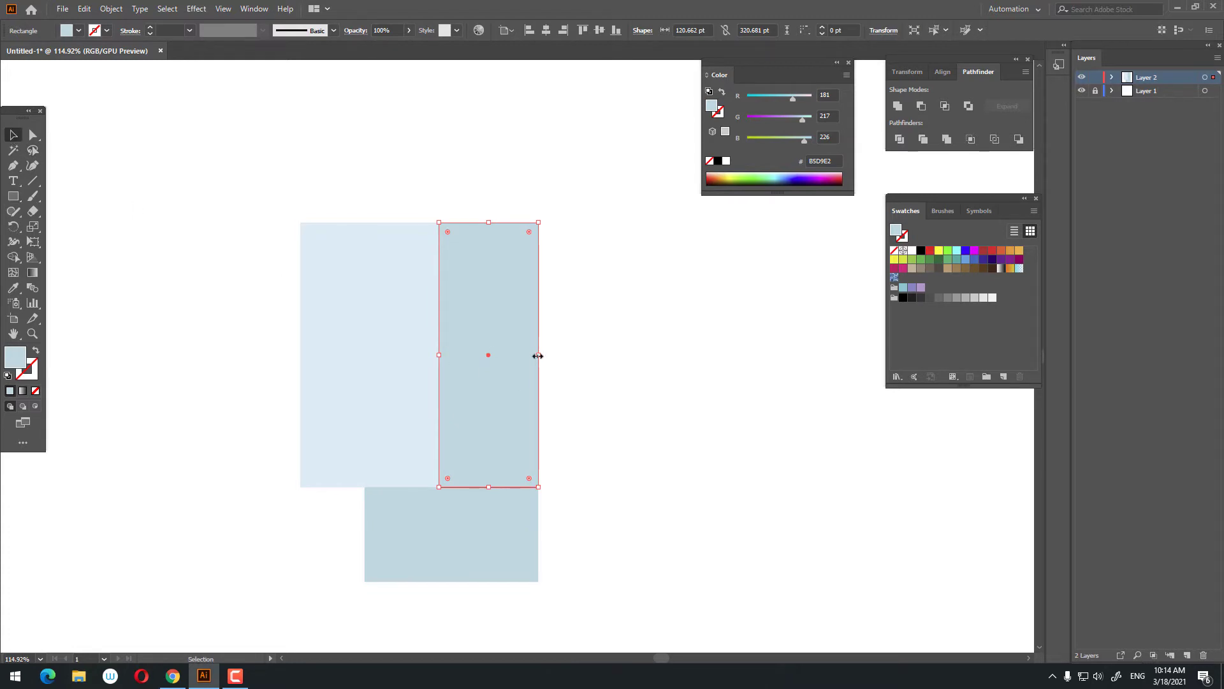
{"action": "left_click_drag", "start_coordinate": [538, 355], "coordinate": [525, 368]}
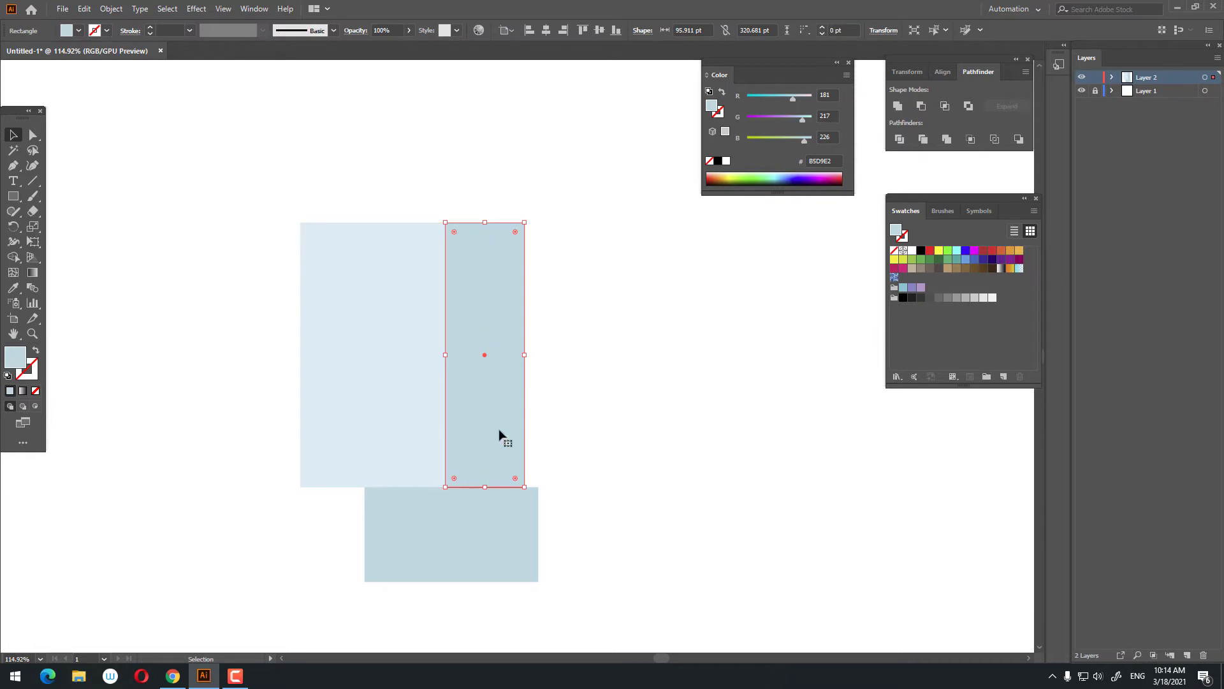
{"action": "left_click", "coordinate": [504, 536], "text": "shift"}
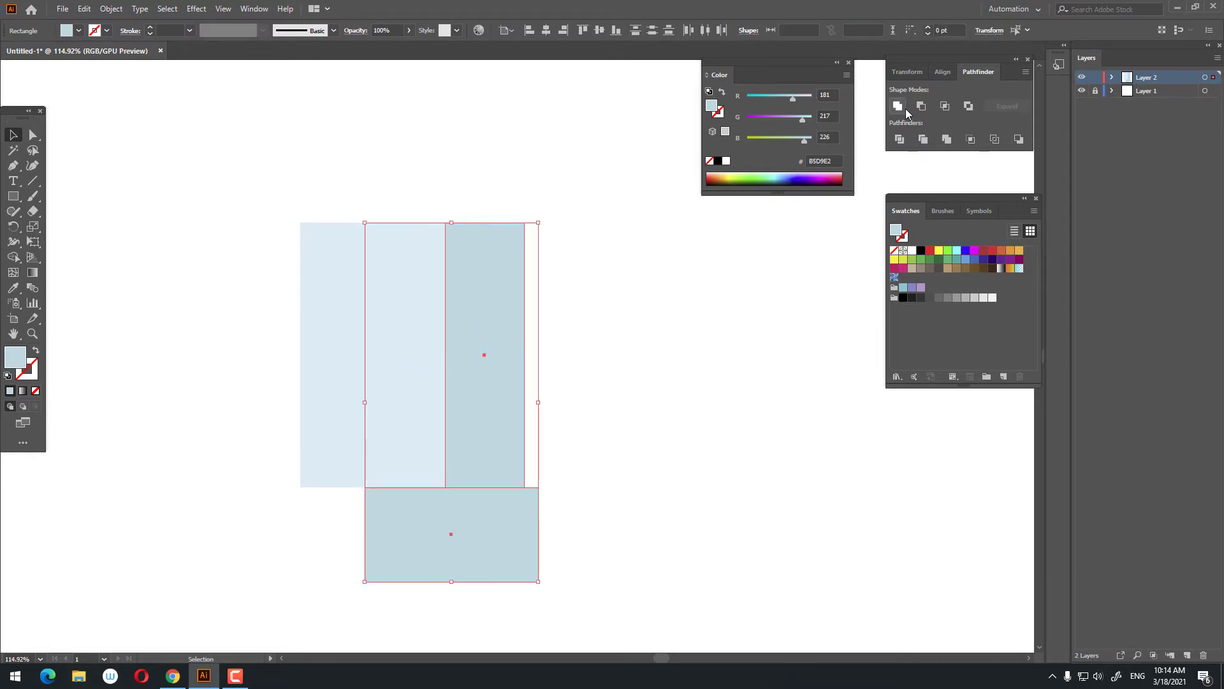
Unite the strip and base, round the dark top into a semicircle and the pale top-left corner.
{"action": "left_click", "coordinate": [906, 109]}
{"action": "left_click", "coordinate": [36, 136]}
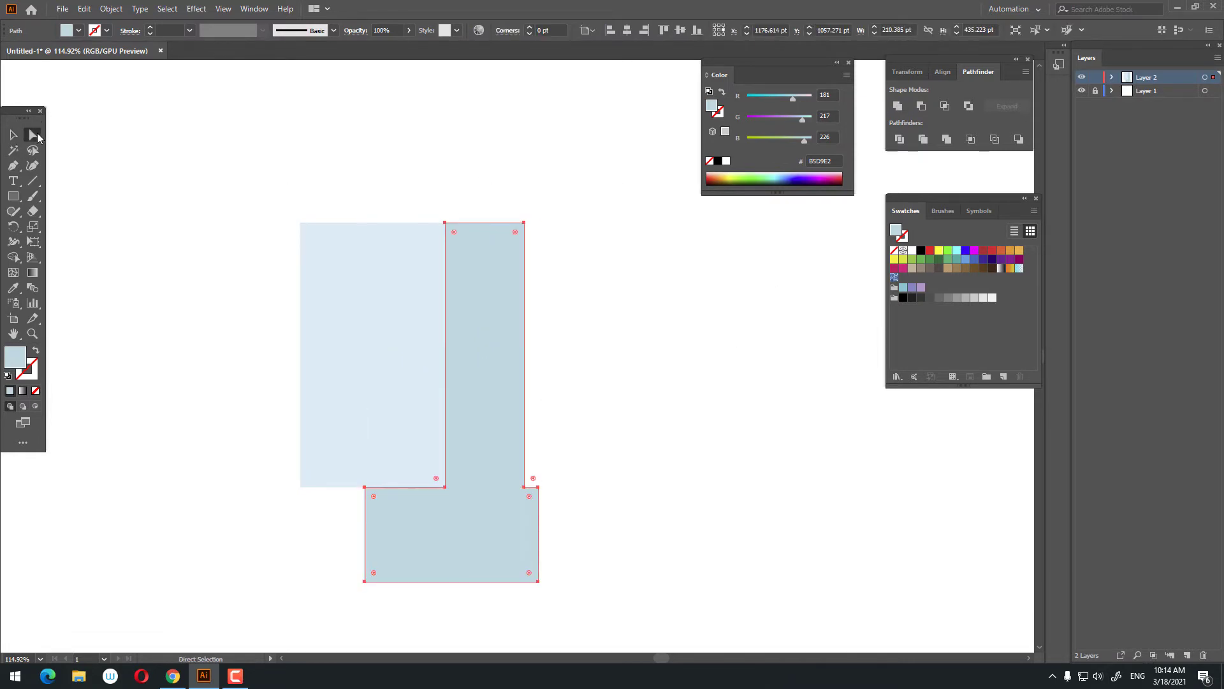
{"action": "left_click", "coordinate": [446, 223]}
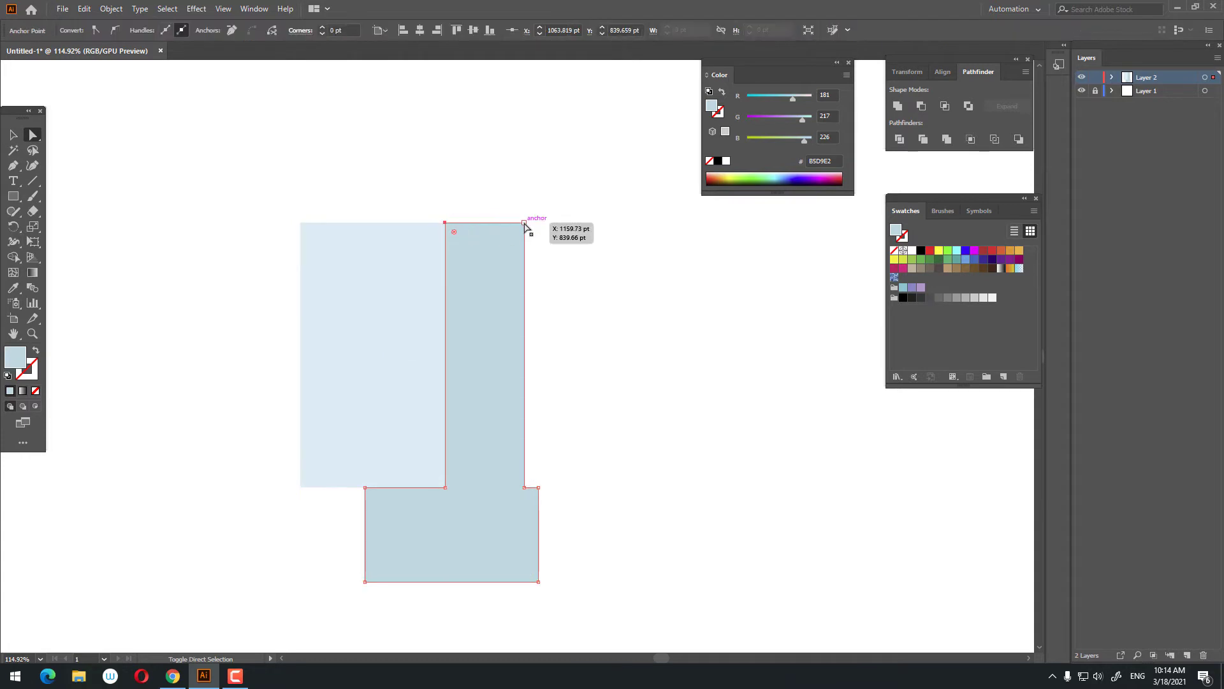
{"action": "left_click_drag", "start_coordinate": [515, 231], "coordinate": [568, 475]}
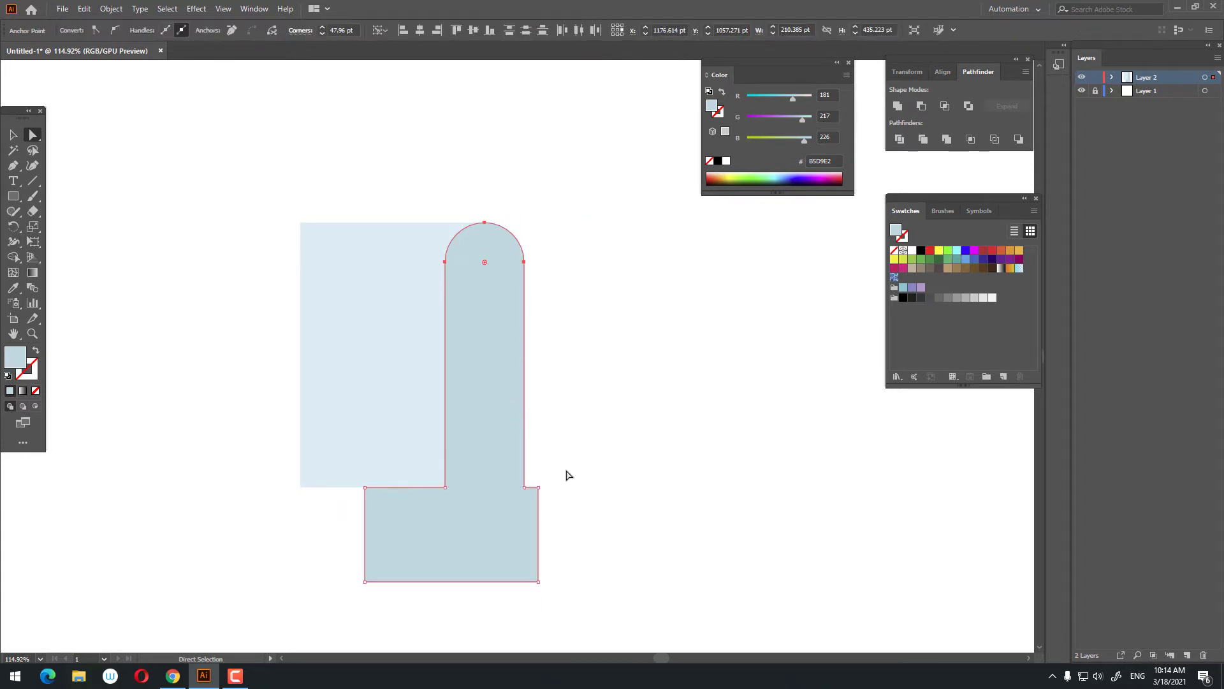
{"action": "left_click_drag", "start_coordinate": [287, 200], "coordinate": [342, 261]}
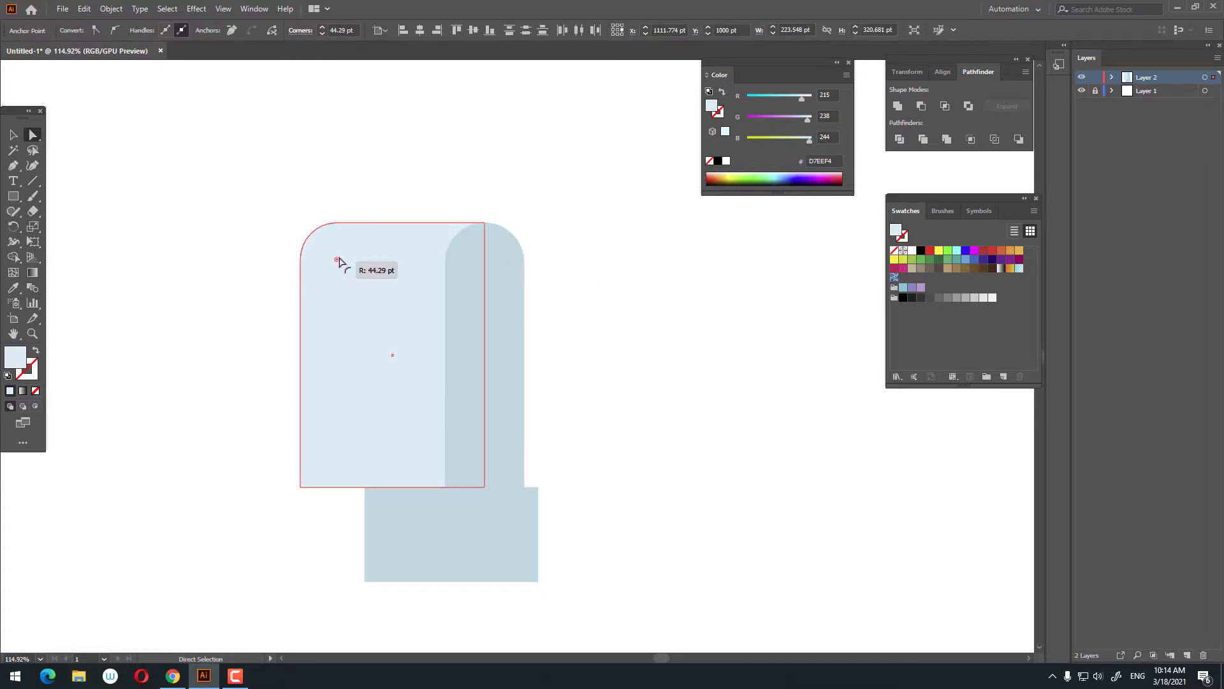
Round both bottom corners of the pale panel.
{"action": "left_click", "coordinate": [586, 484]}
{"action": "left_click_drag", "start_coordinate": [582, 484], "coordinate": [562, 438]}
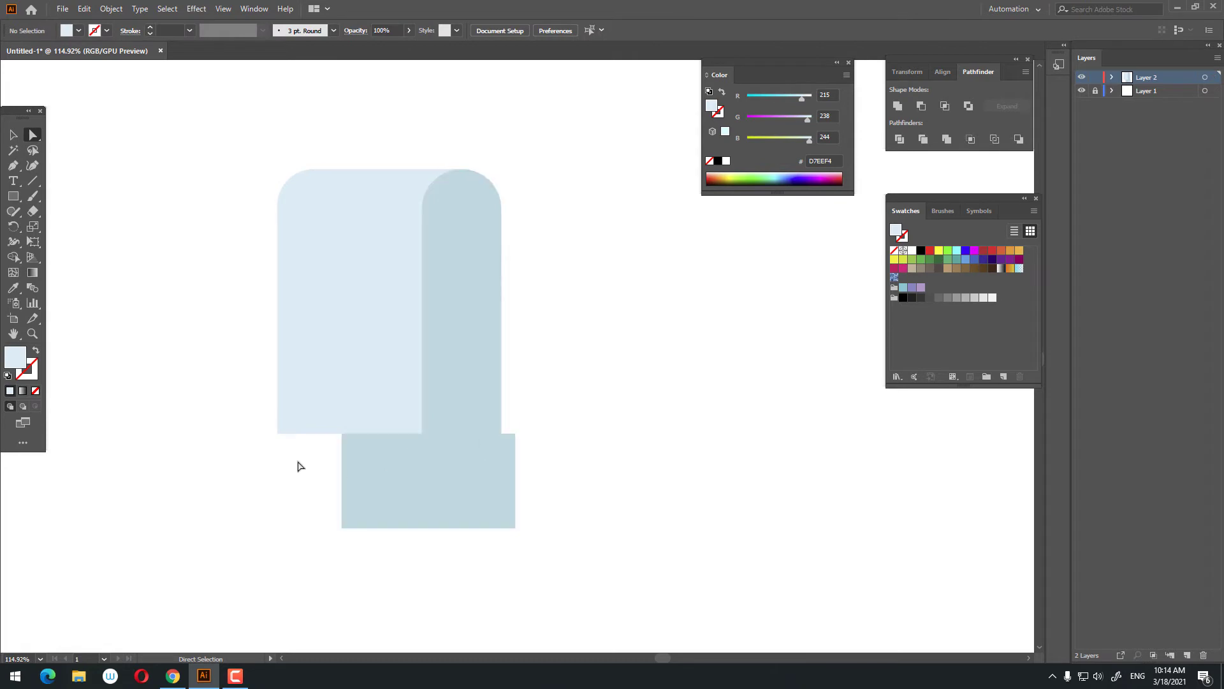
{"action": "left_click", "coordinate": [423, 434]}
{"action": "left_click", "coordinate": [279, 435], "text": "shift"}
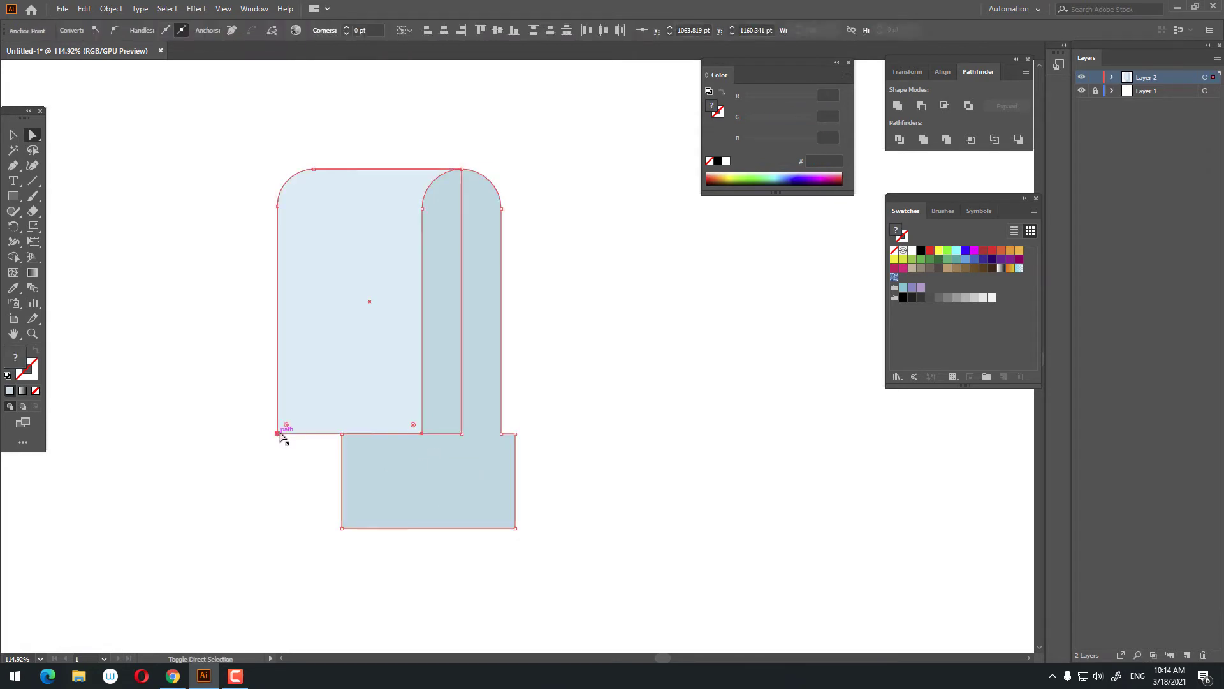
{"action": "left_click_drag", "start_coordinate": [287, 425], "coordinate": [292, 422]}
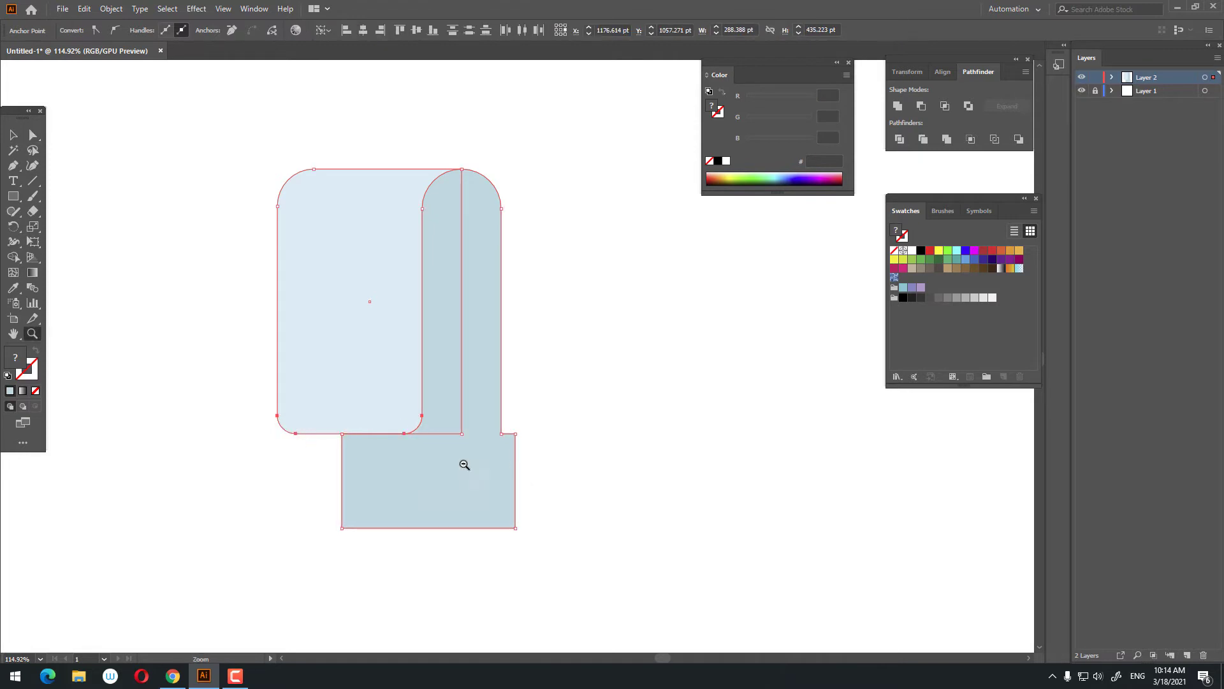
{"action": "key", "text": "z"}
{"action": "left_click_drag", "start_coordinate": [508, 466], "coordinate": [544, 527]}
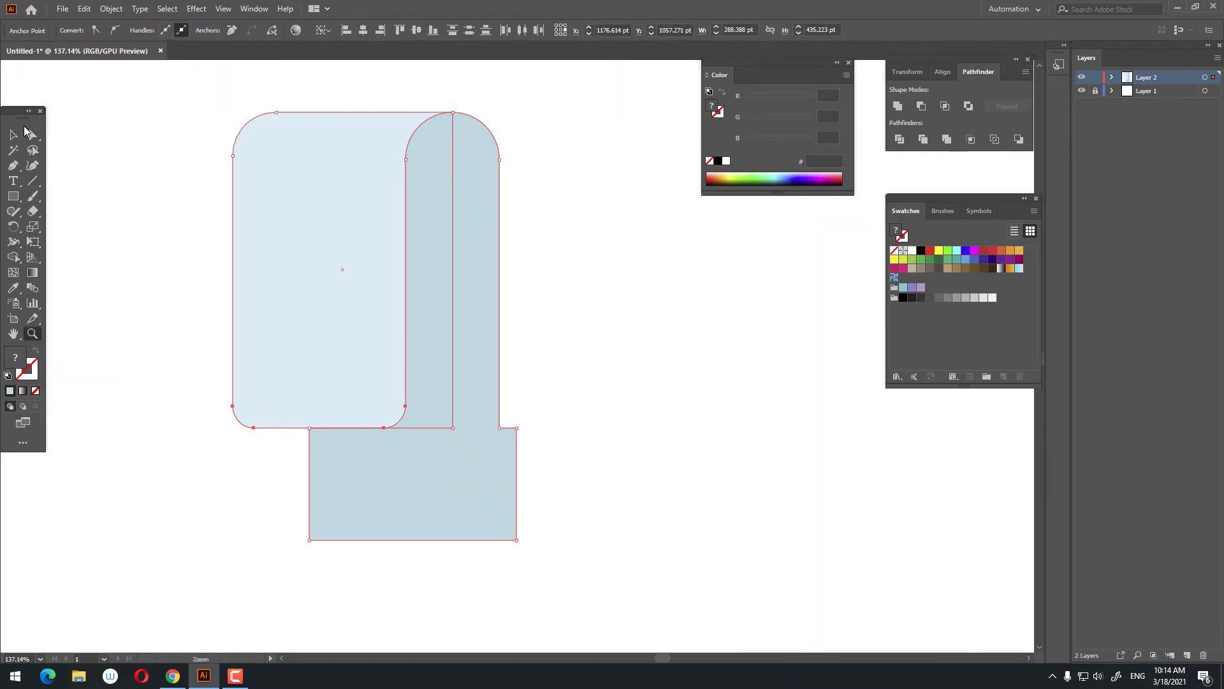
Narrow the dark base from the right and extend its bottom downward.
{"action": "left_click", "coordinate": [31, 136]}
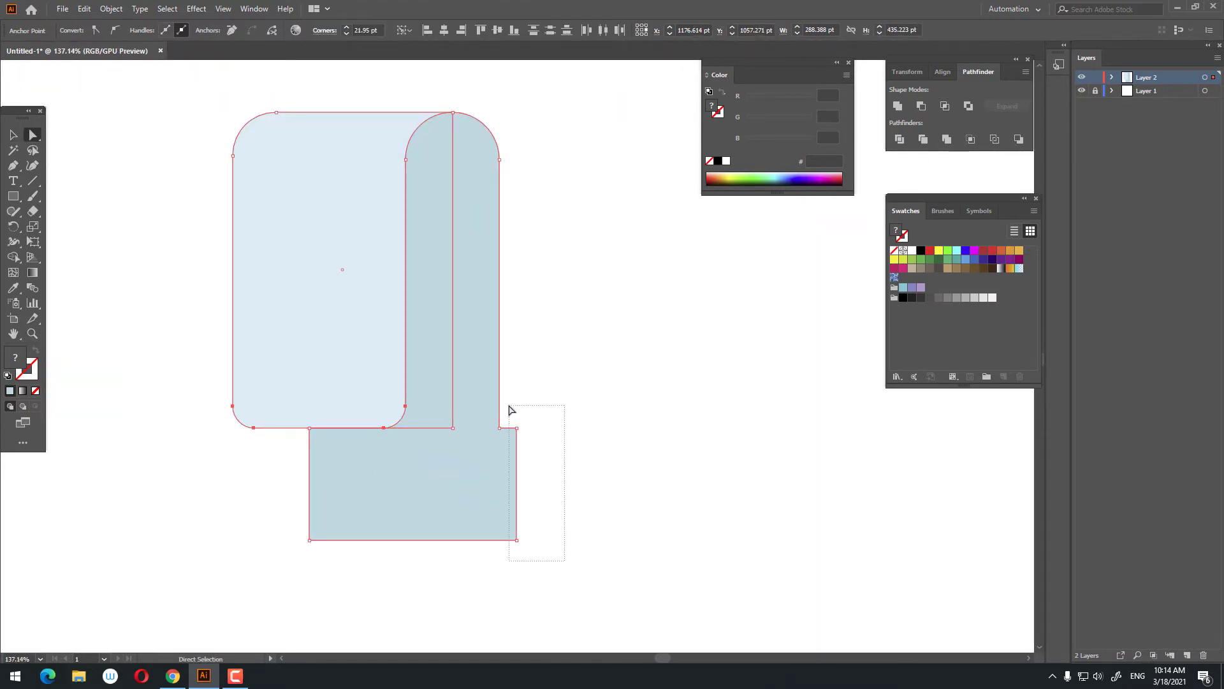
{"action": "left_click_drag", "start_coordinate": [517, 428], "coordinate": [500, 432]}
{"action": "left_click_drag", "start_coordinate": [523, 550], "coordinate": [465, 531]}
{"action": "left_click_drag", "start_coordinate": [294, 531], "coordinate": [313, 488]}
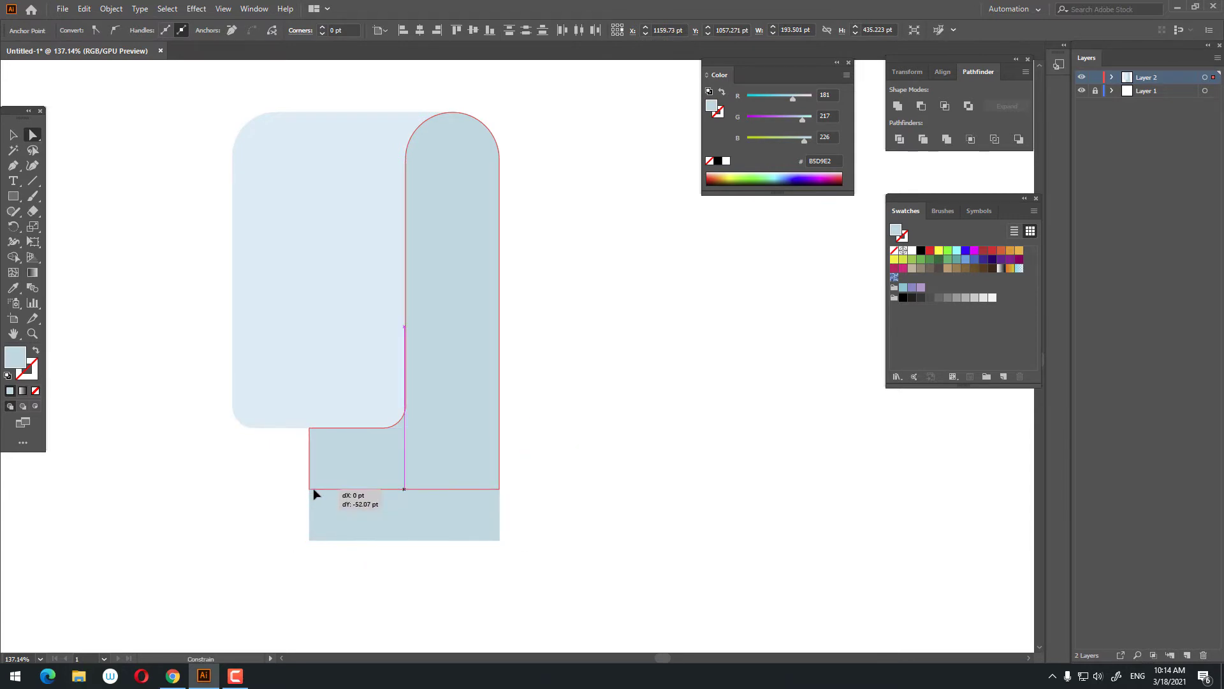
{"action": "left_click", "coordinate": [566, 476]}
{"action": "left_click_drag", "start_coordinate": [258, 532], "coordinate": [301, 566]}
{"action": "left_click", "coordinate": [255, 415]}
{"action": "left_click", "coordinate": [144, 362]}
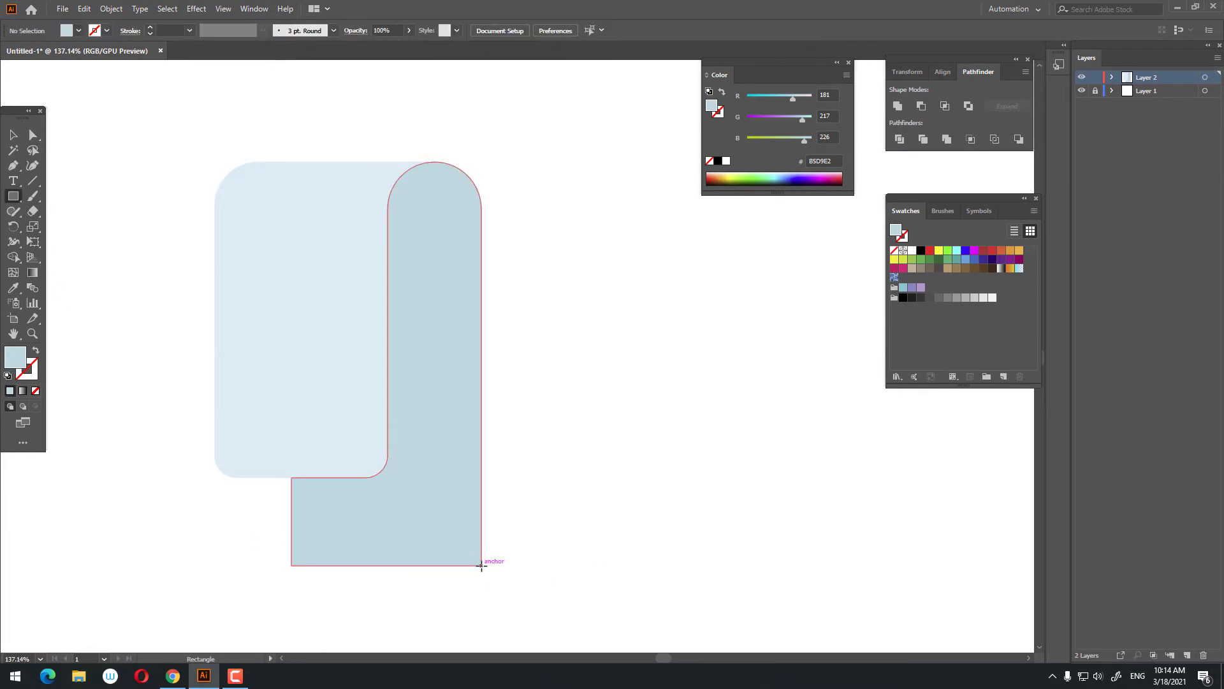
Add a tall pale-filled rectangle beside the dark shape with a semicircular bottom.
{"action": "left_click_drag", "start_coordinate": [483, 565], "coordinate": [578, 284]}
{"action": "left_click", "coordinate": [13, 287]}
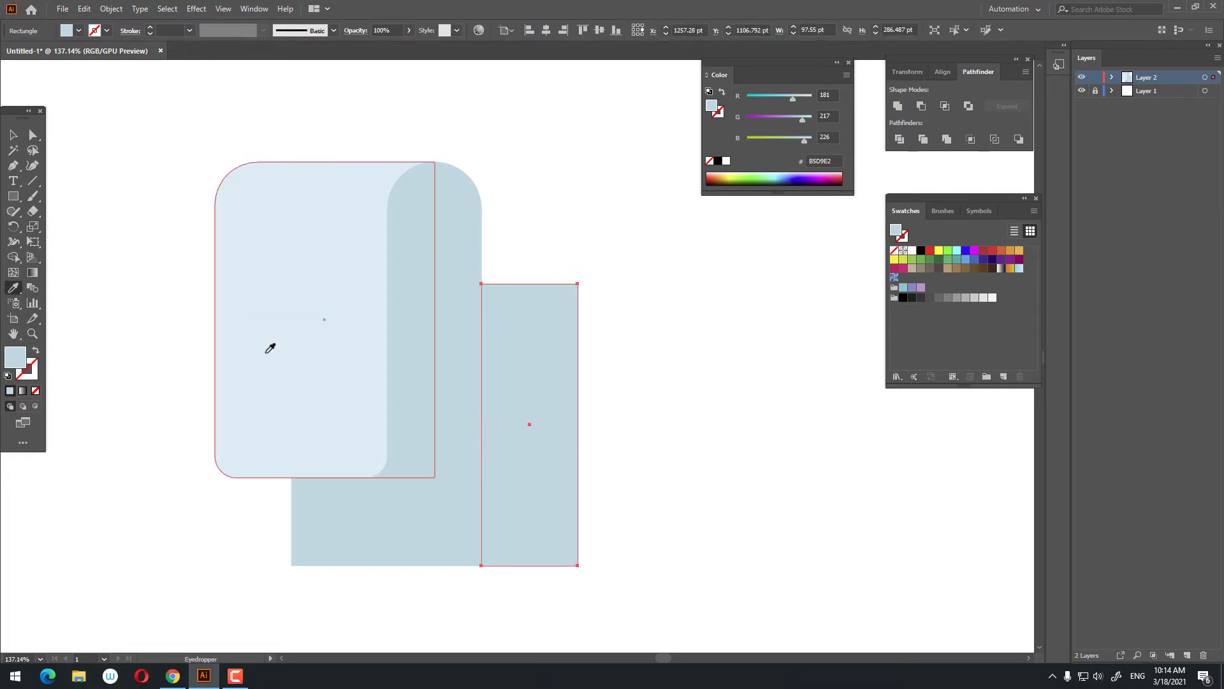
{"action": "left_click", "coordinate": [266, 354]}
{"action": "left_click", "coordinate": [33, 134]}
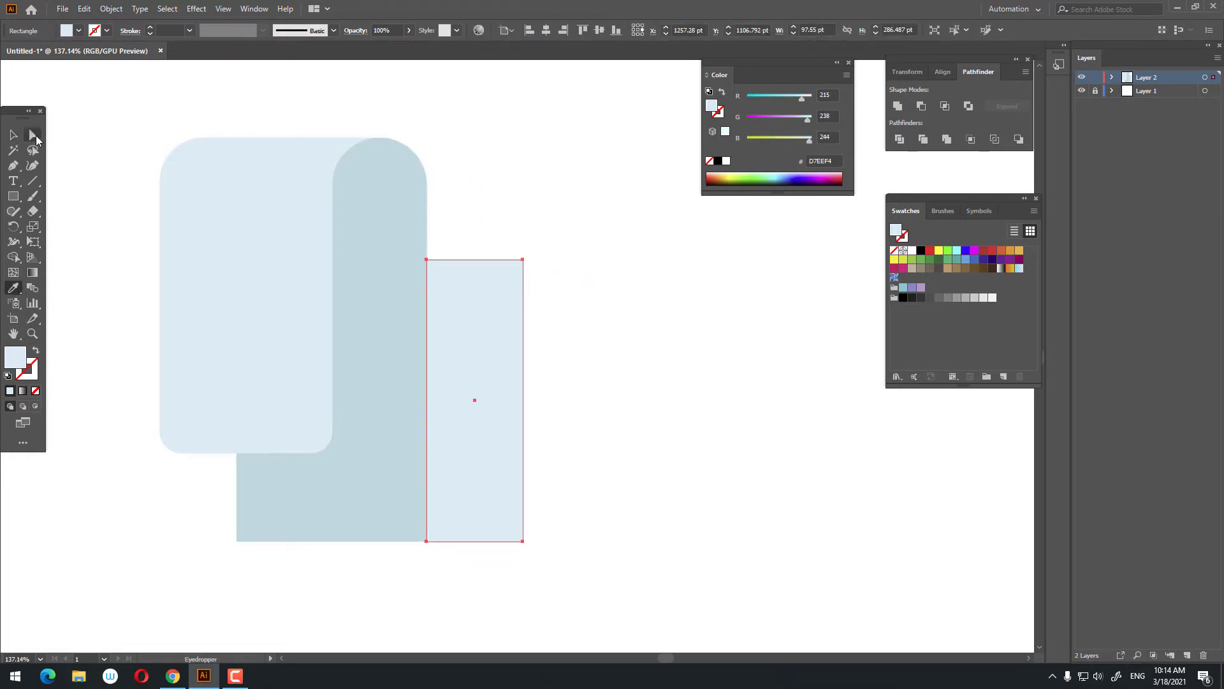
{"action": "left_click", "coordinate": [705, 498]}
{"action": "left_click", "coordinate": [495, 500]}
{"action": "left_click", "coordinate": [523, 542]}
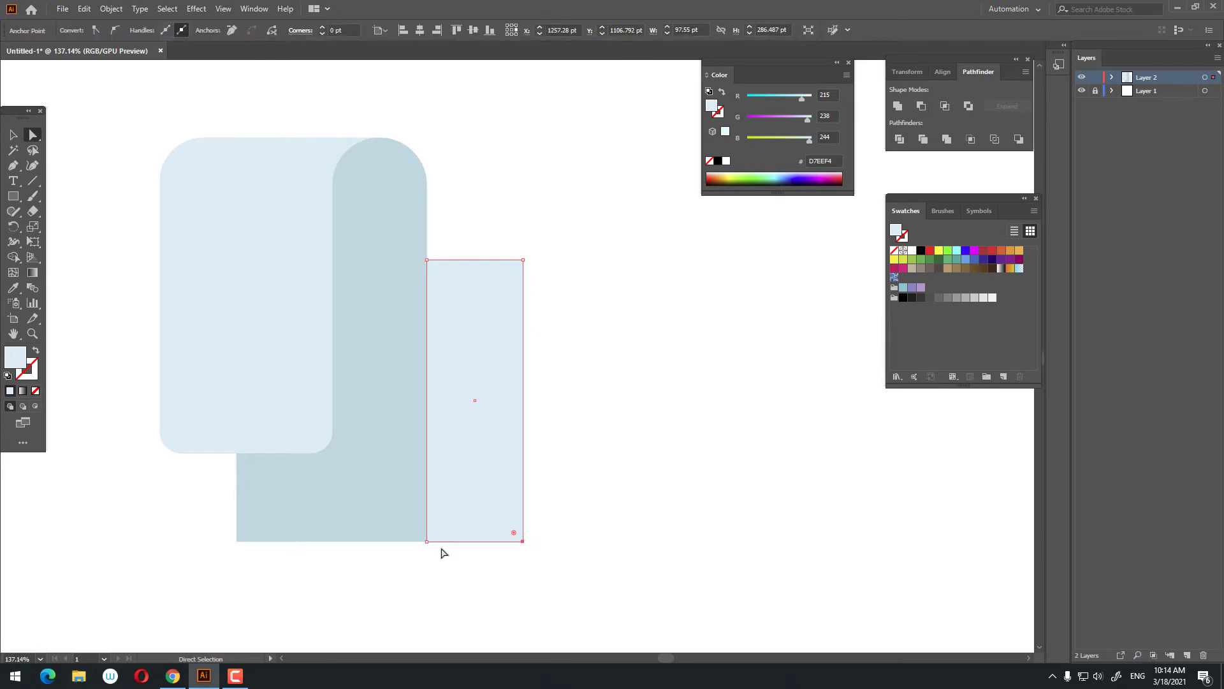
{"action": "left_click", "coordinate": [428, 541]}
{"action": "left_click_drag", "start_coordinate": [436, 533], "coordinate": [495, 322]}
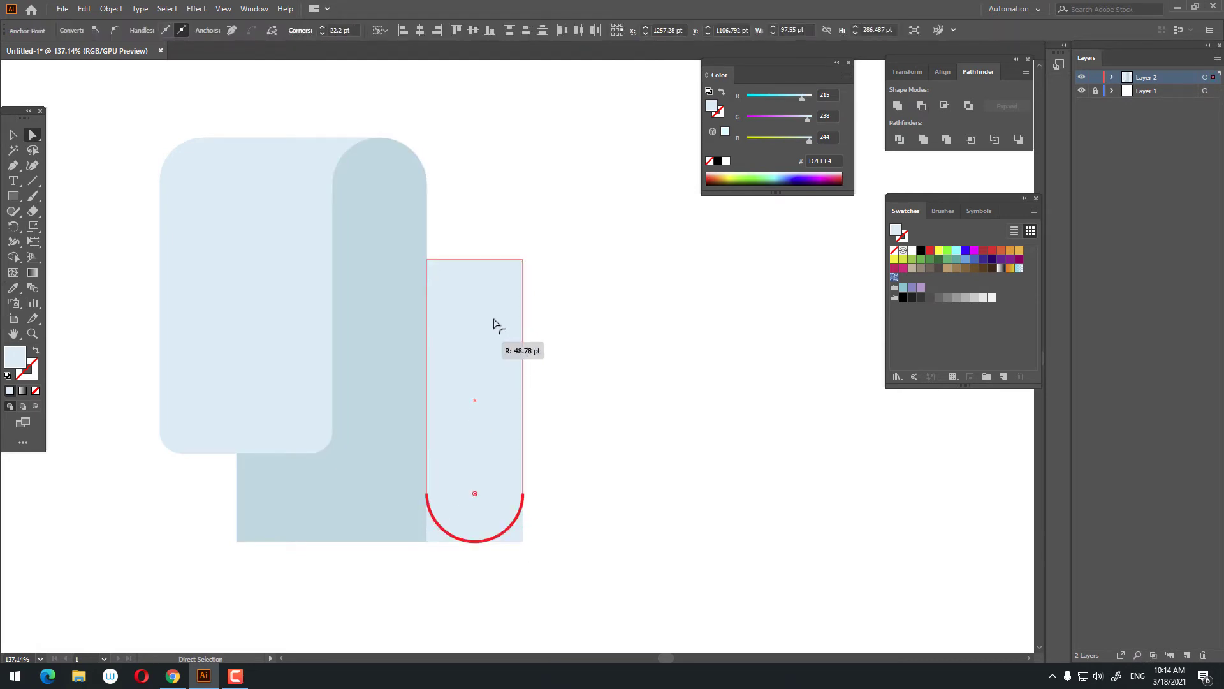
{"action": "left_click", "coordinate": [542, 487]}
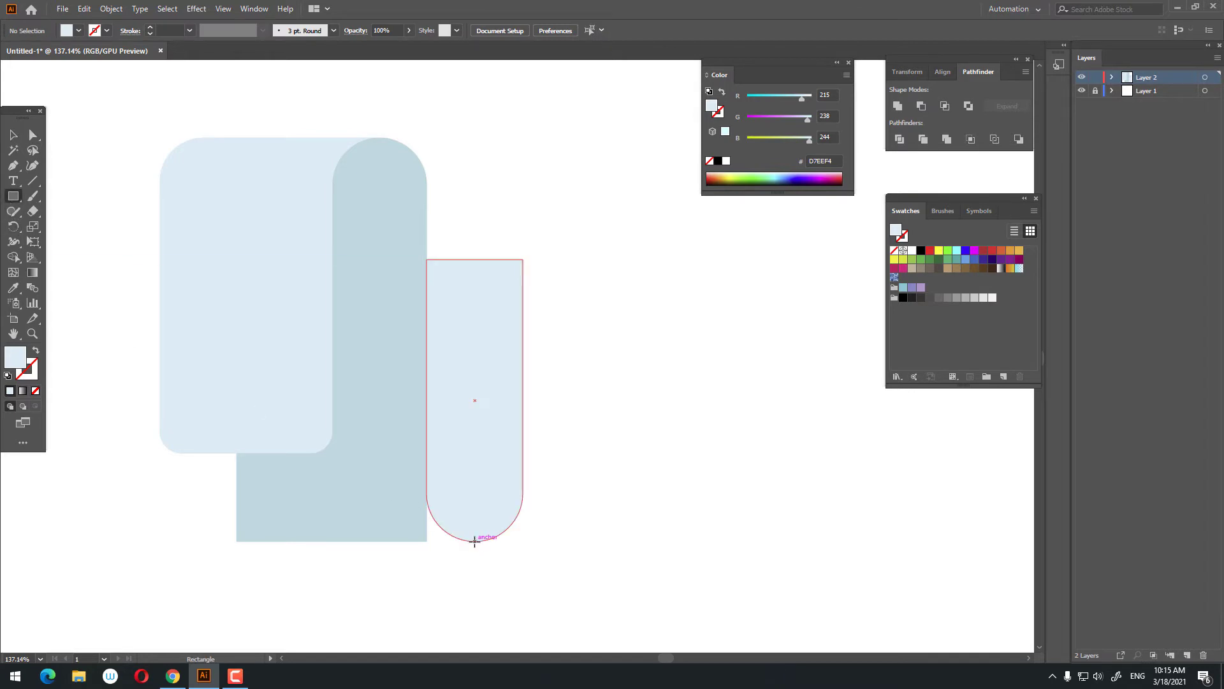
Draw a small dark-blue rectangle at the fold's bottom and send it to back.
{"action": "left_click_drag", "start_coordinate": [475, 541], "coordinate": [356, 457]}
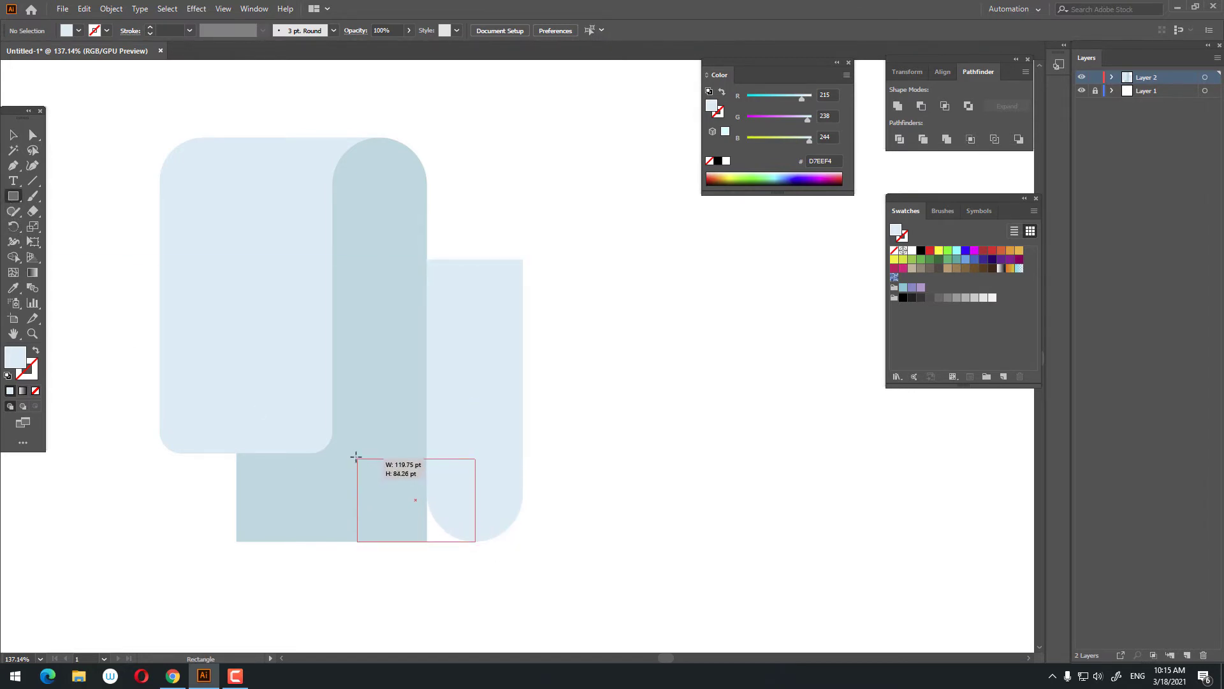
{"action": "left_click", "coordinate": [14, 287]}
{"action": "left_click", "coordinate": [361, 361]}
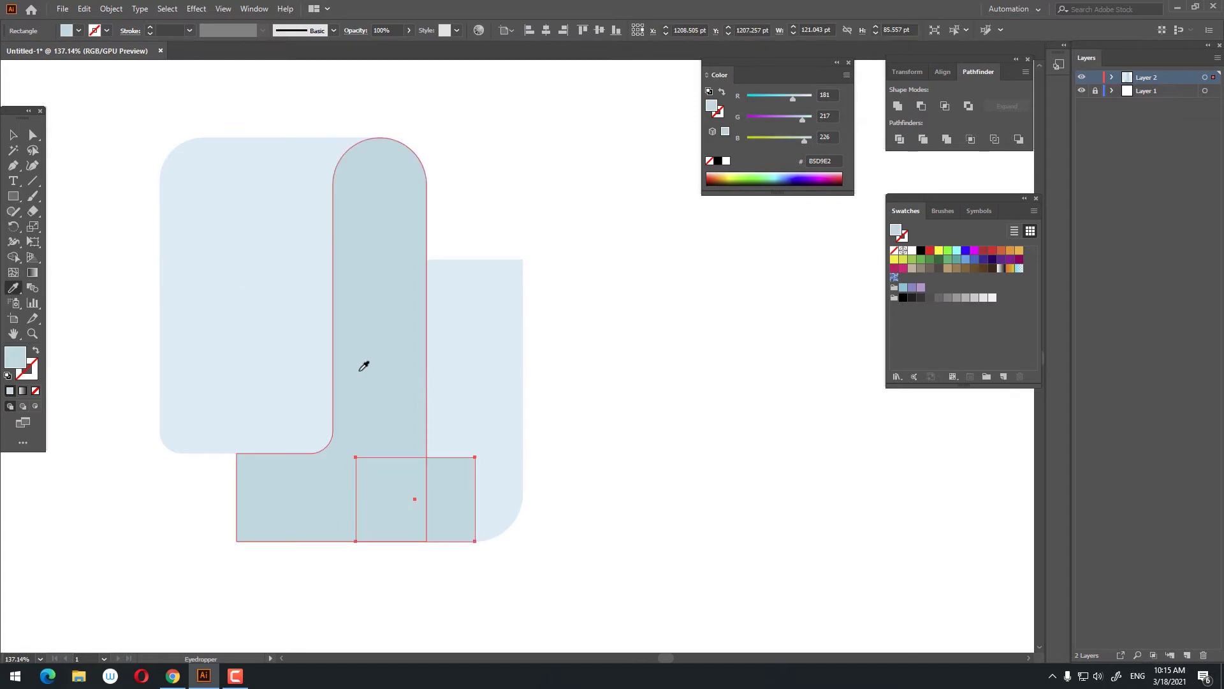
{"action": "key", "text": "v"}
{"action": "right_click", "coordinate": [416, 486]}
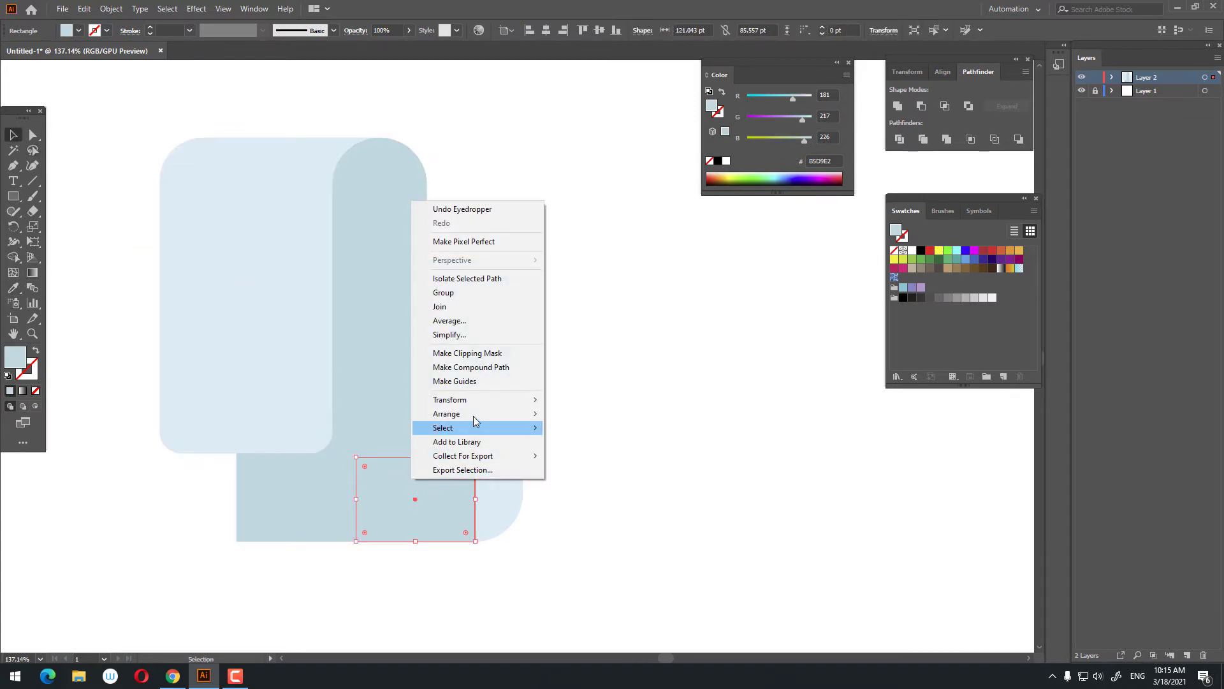
{"action": "left_click", "coordinate": [595, 454]}
{"action": "left_click", "coordinate": [34, 135]}
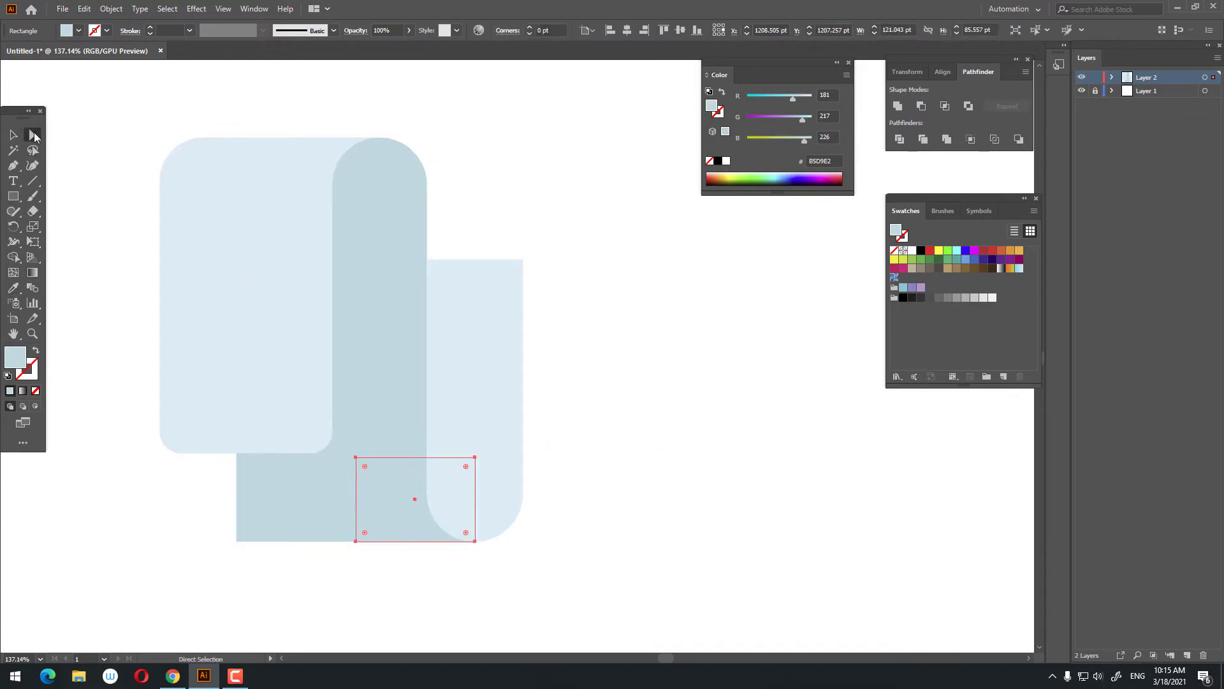
Round the dark shape's bottom-left corner.
{"action": "mouse_move", "coordinate": [275, 552]}
{"action": "left_mouse_down"}
{"action": "mouse_move", "coordinate": [230, 528]}
{"action": "mouse_move", "coordinate": [297, 539]}
{"action": "left_mouse_up"}
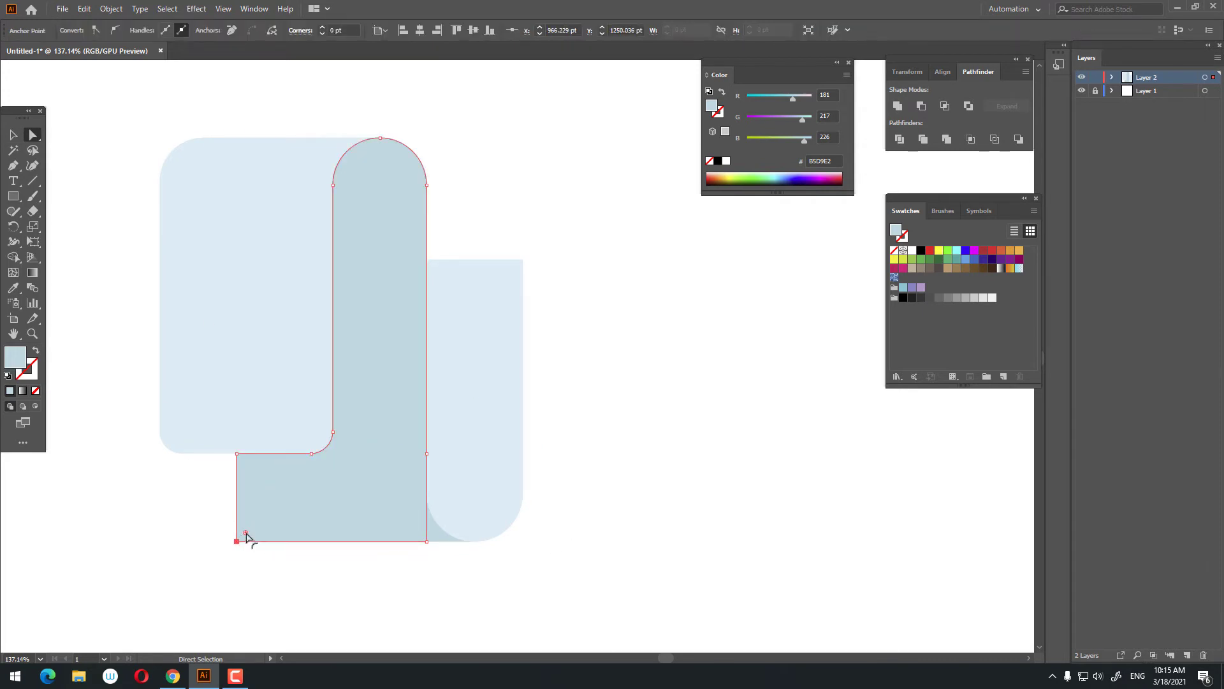
{"action": "left_click", "coordinate": [410, 579]}
{"action": "key", "text": "z"}
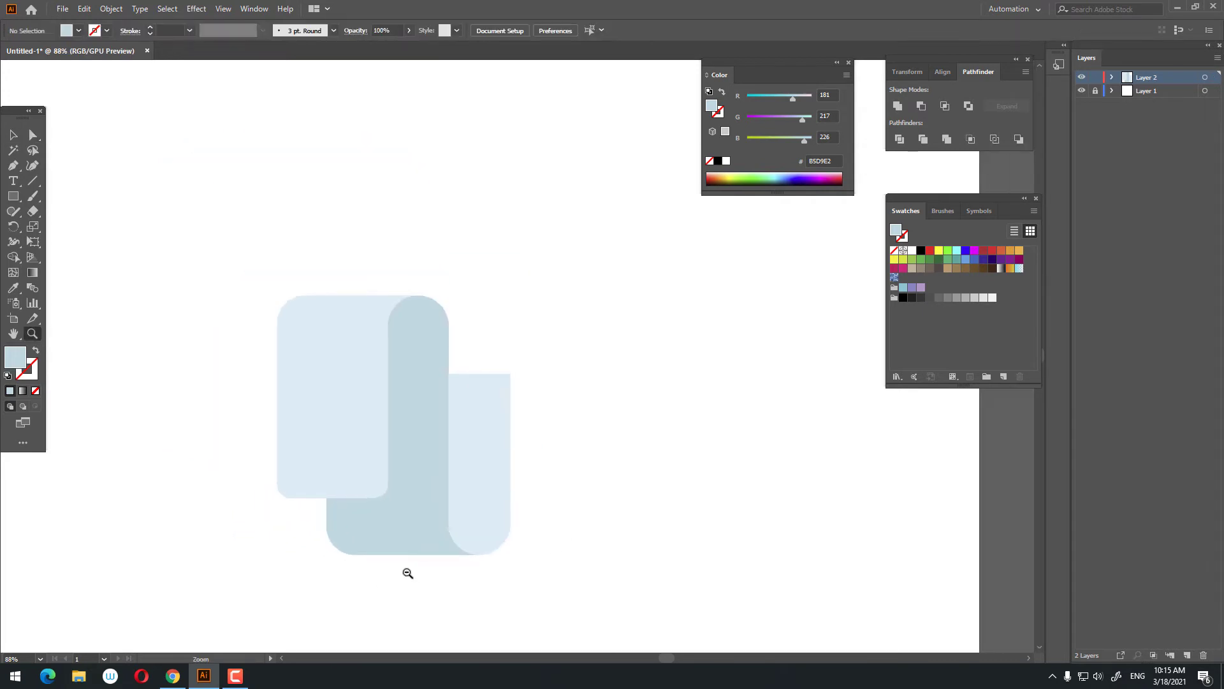
{"action": "left_click_drag", "start_coordinate": [408, 572], "coordinate": [469, 574]}
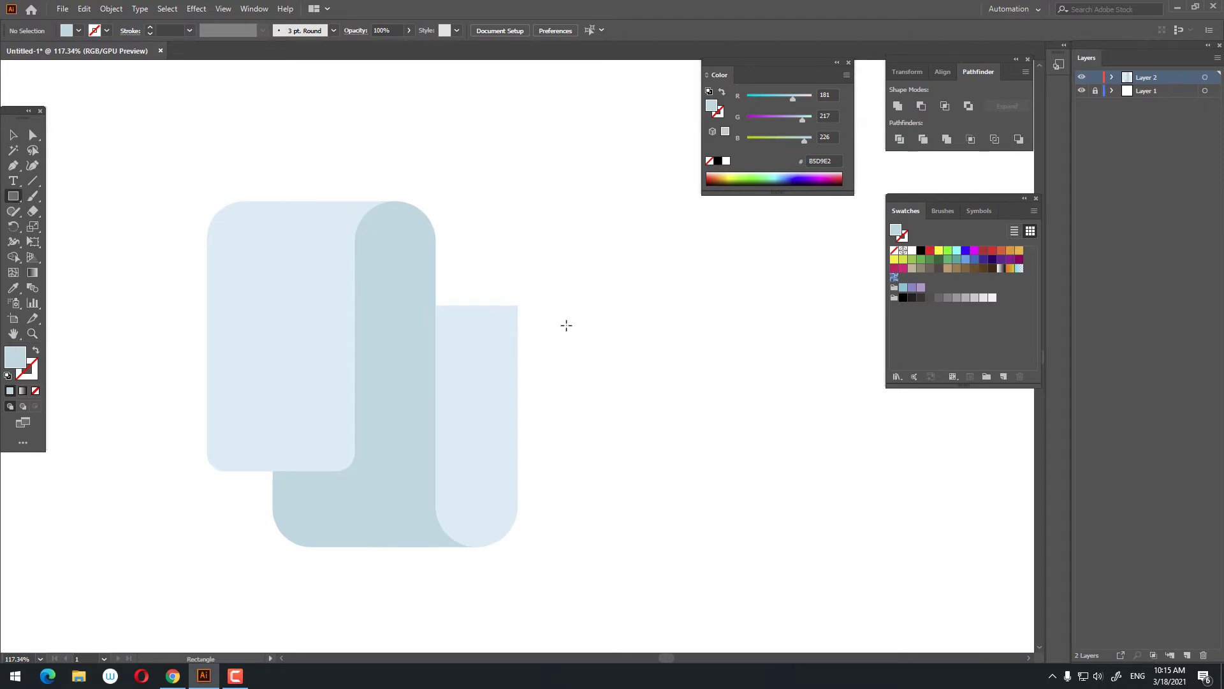
Draw a narrow rectangle right of the panel and round its top into a semicircle.
{"action": "left_click_drag", "start_coordinate": [517, 305], "coordinate": [590, 451]}
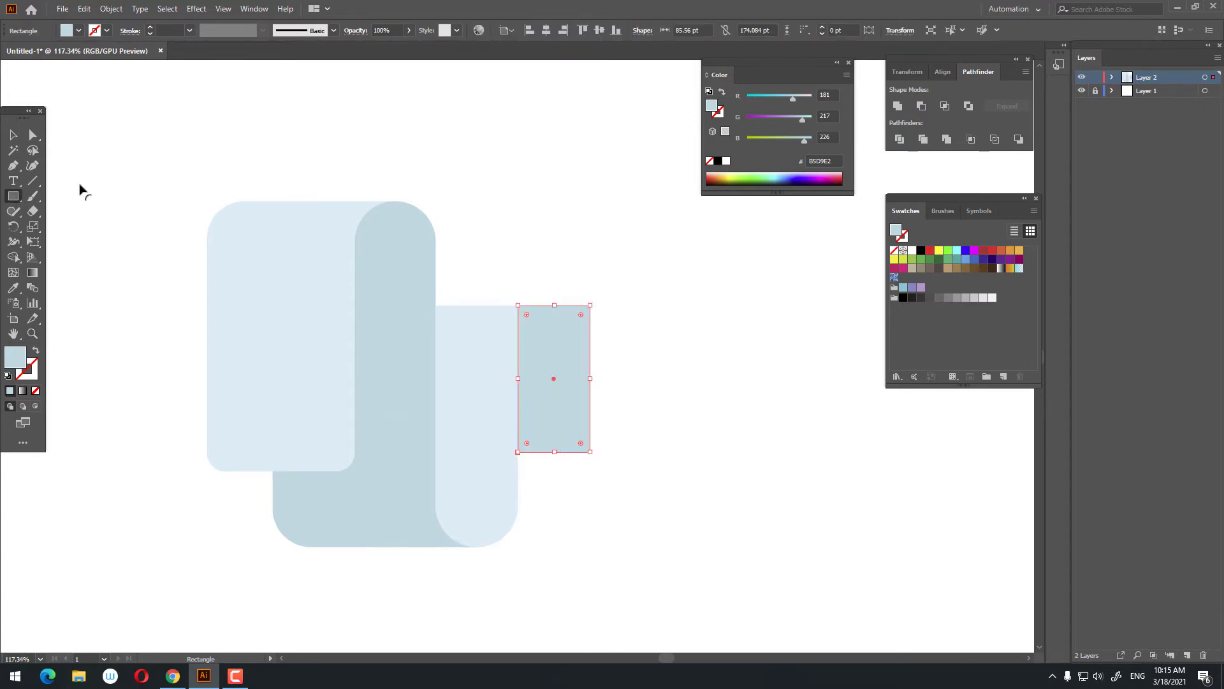
{"action": "left_click", "coordinate": [35, 135]}
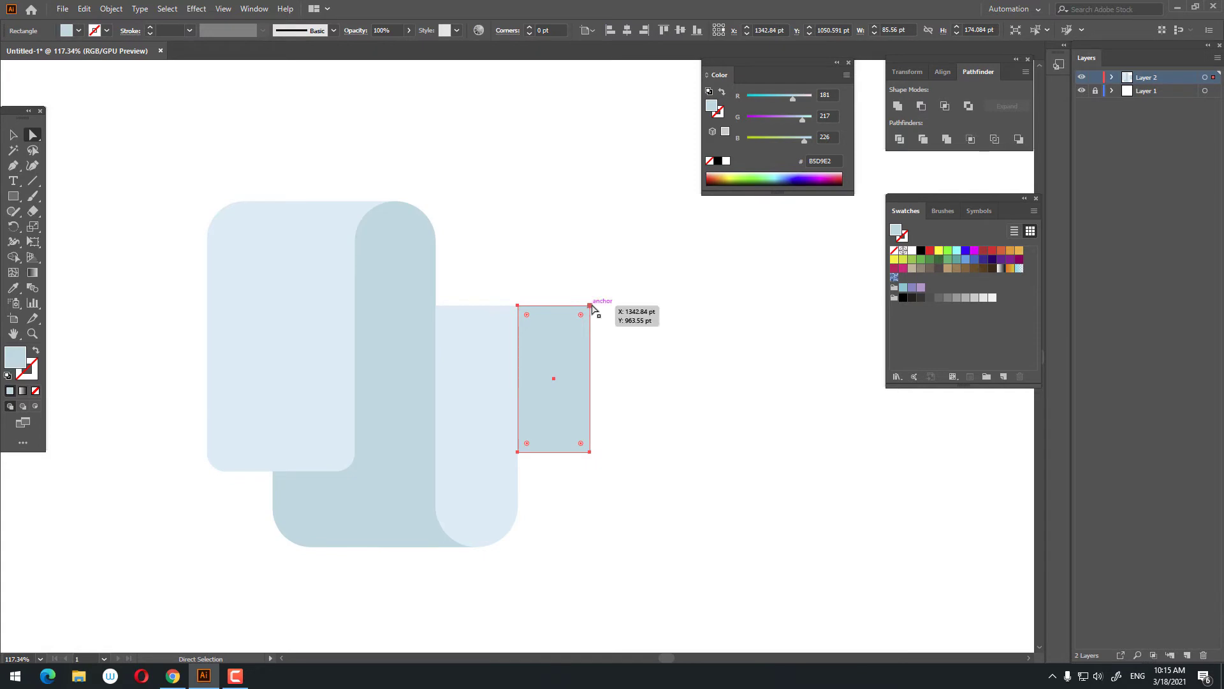
{"action": "left_click", "coordinate": [590, 306]}
{"action": "left_click", "coordinate": [527, 315]}
{"action": "left_click_drag", "start_coordinate": [527, 316], "coordinate": [547, 418]}
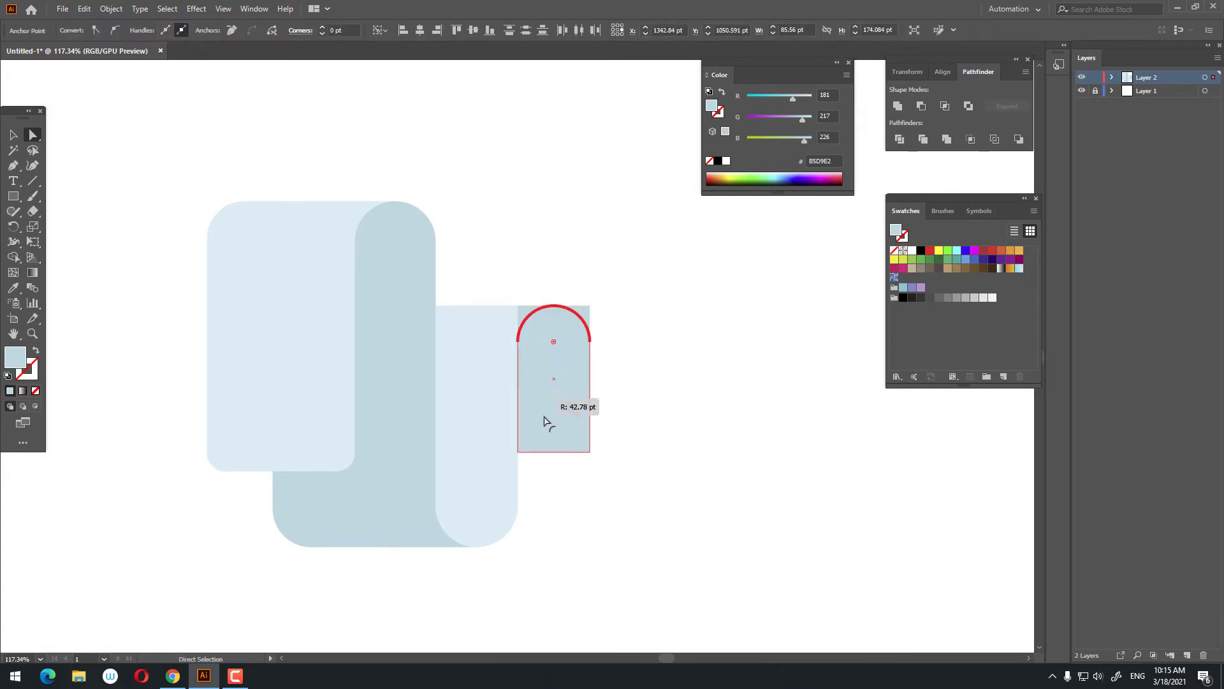
{"action": "key", "text": "z"}
{"action": "left_click", "coordinate": [539, 283]}
{"action": "left_click", "coordinate": [13, 197]}
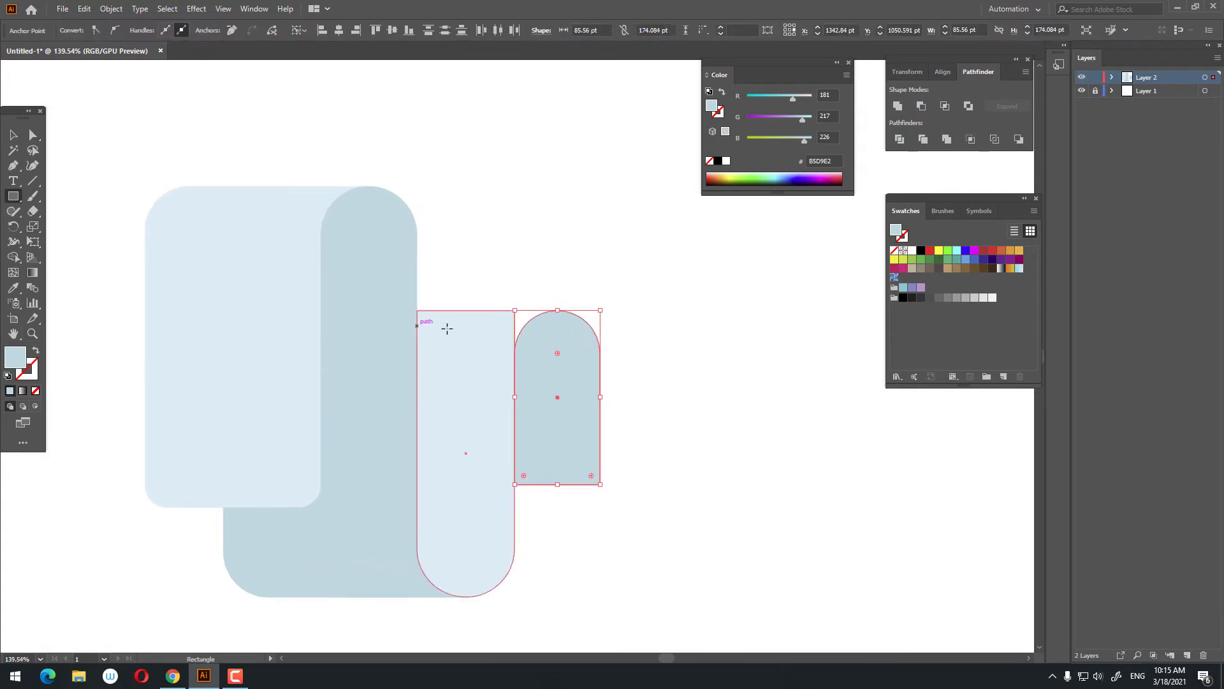
Add a wide light D7EEF4 rectangle across the tab's top, sent behind the other shapes.
{"action": "left_click_drag", "start_coordinate": [416, 310], "coordinate": [558, 397]}
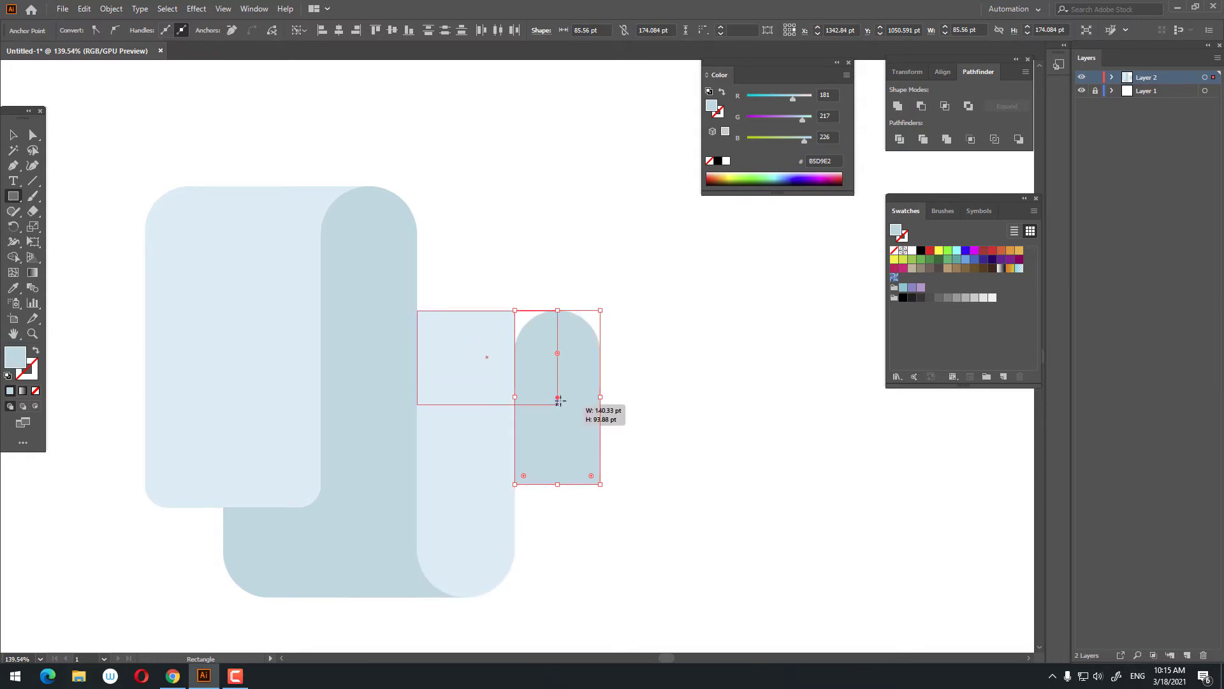
{"action": "key", "text": "z"}
{"action": "left_click_drag", "start_coordinate": [568, 350], "coordinate": [478, 378]}
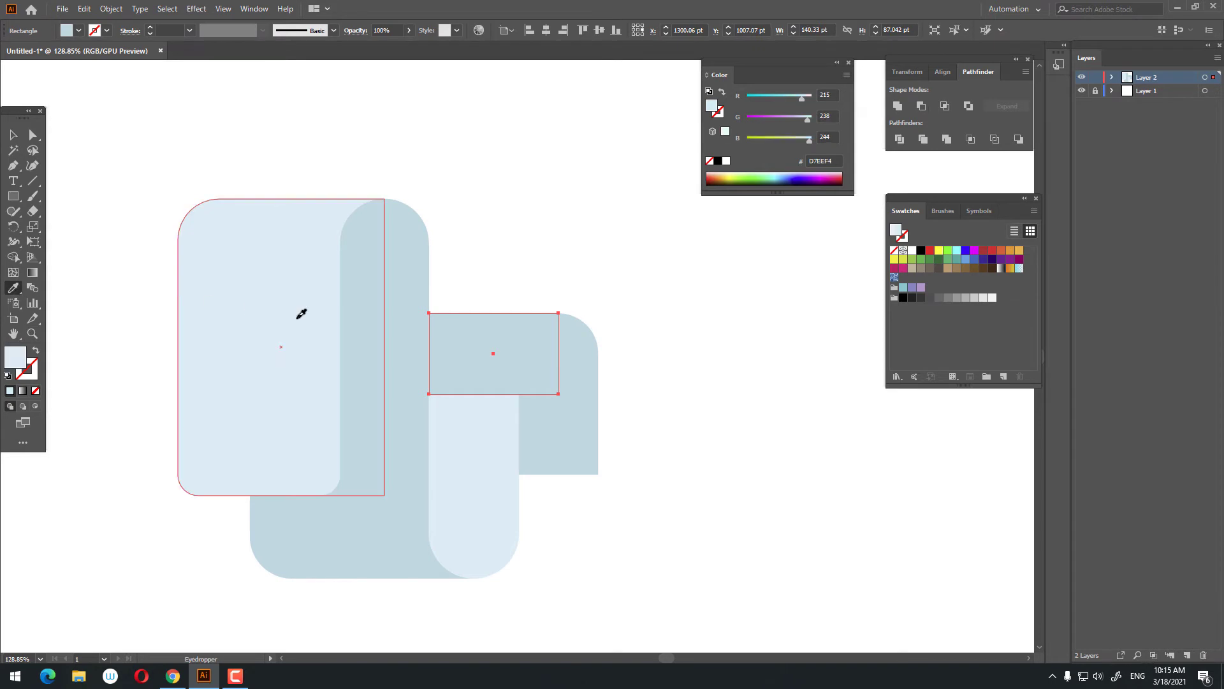
{"action": "left_click", "coordinate": [297, 318]}
{"action": "key", "text": "v"}
{"action": "right_click", "coordinate": [511, 365]}
{"action": "mouse_move", "coordinate": [546, 576]}
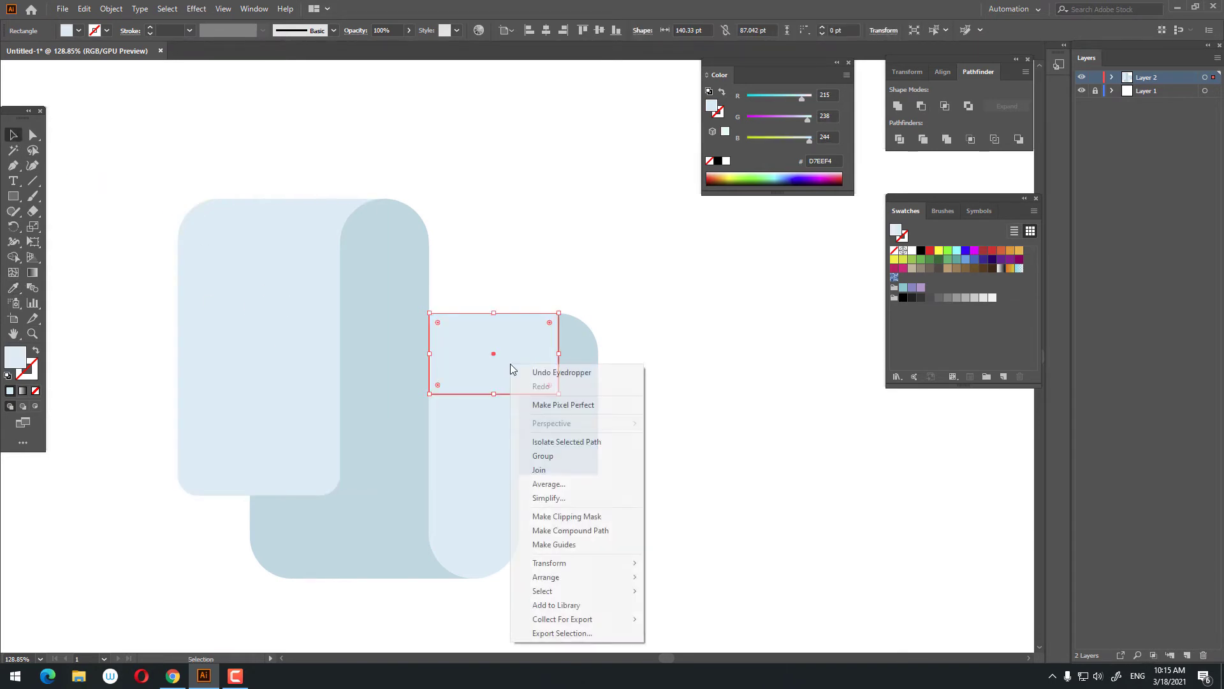
{"action": "left_click", "coordinate": [709, 622]}
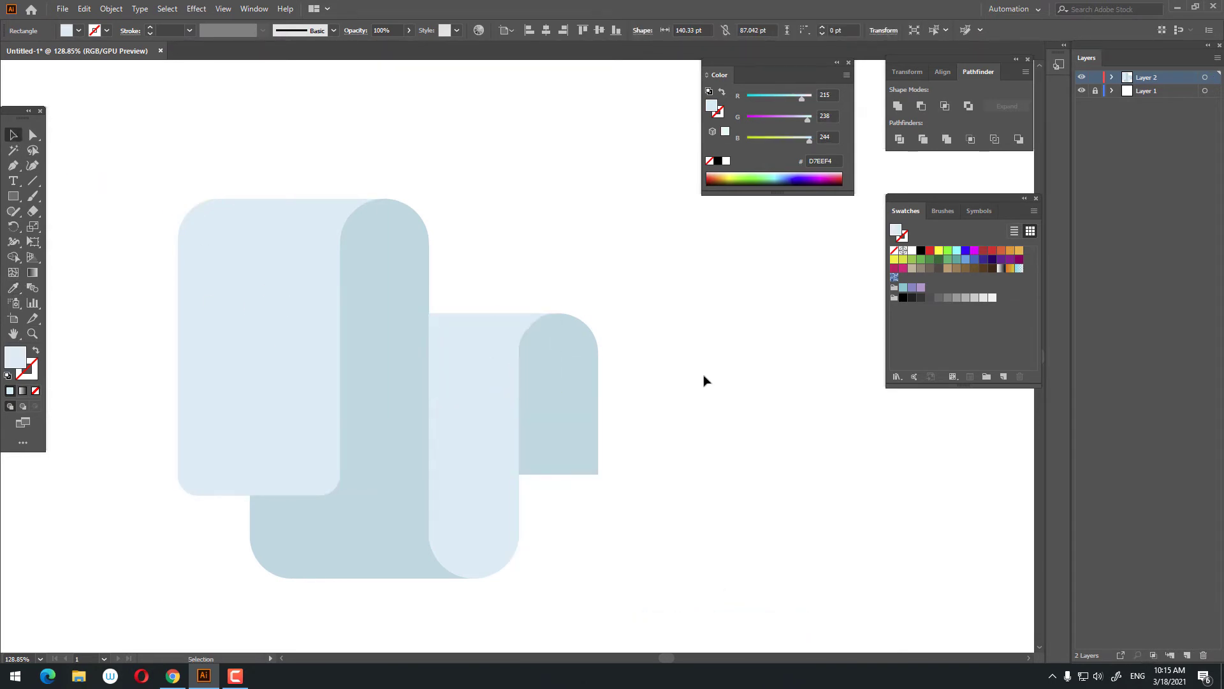
{"action": "left_click", "coordinate": [704, 377]}
{"action": "key", "text": "z"}
{"action": "mouse_move", "coordinate": [569, 397]}
{"action": "left_mouse_down"}
{"action": "mouse_move", "coordinate": [671, 430]}
{"action": "mouse_move", "coordinate": [385, 282]}
{"action": "left_mouse_up"}
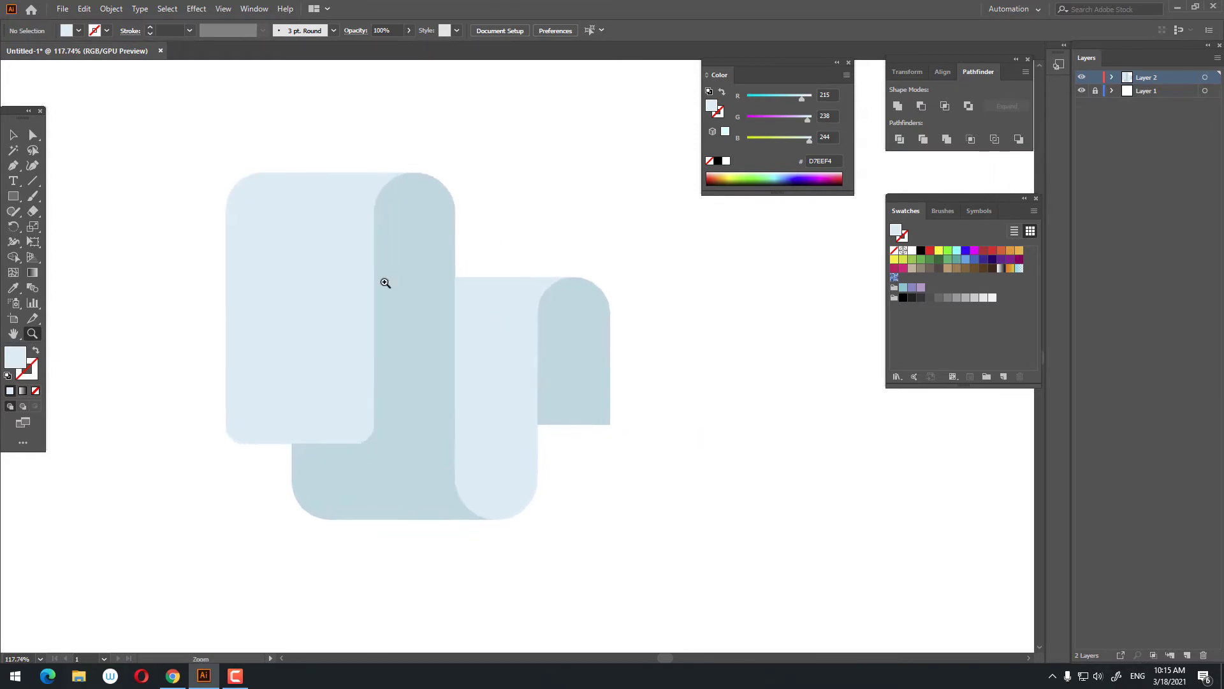
{"action": "mouse_move", "coordinate": [278, 289]}
{"action": "left_mouse_down"}
{"action": "mouse_move", "coordinate": [325, 249]}
{"action": "mouse_move", "coordinate": [665, 406]}
{"action": "mouse_move", "coordinate": [648, 418]}
{"action": "left_mouse_up"}
{"action": "key", "text": "z"}
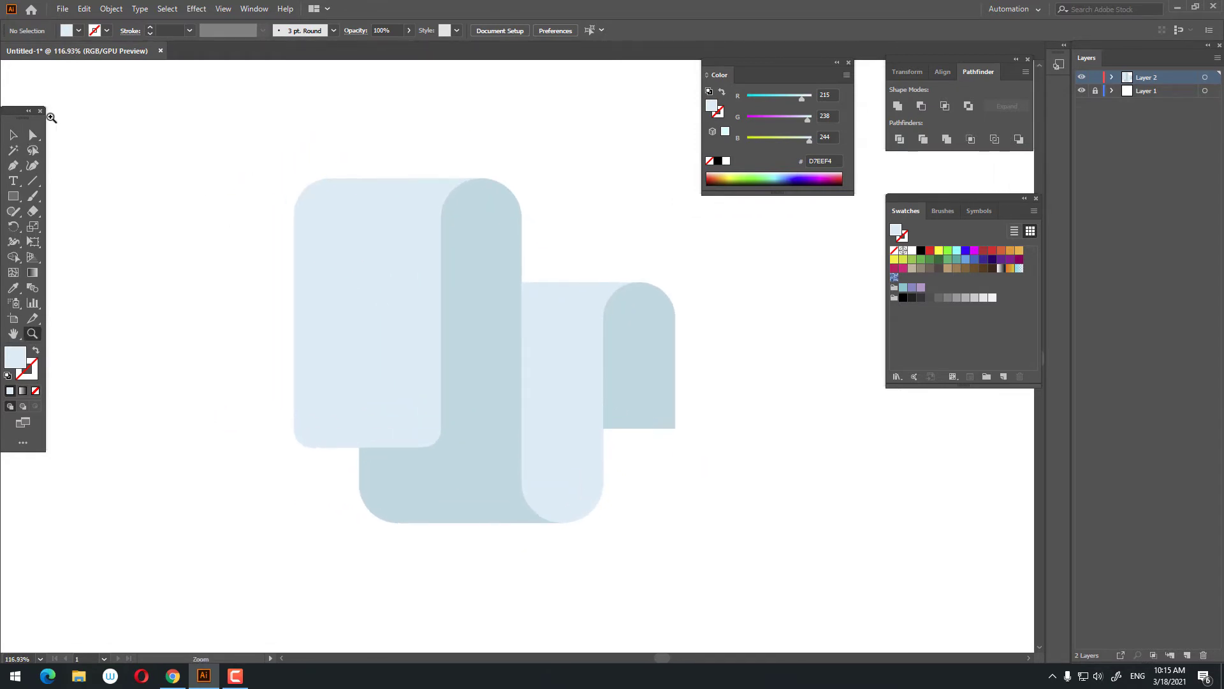
Remove the rounding from the front panel's top-left corner to square it.
{"action": "left_click", "coordinate": [301, 211]}
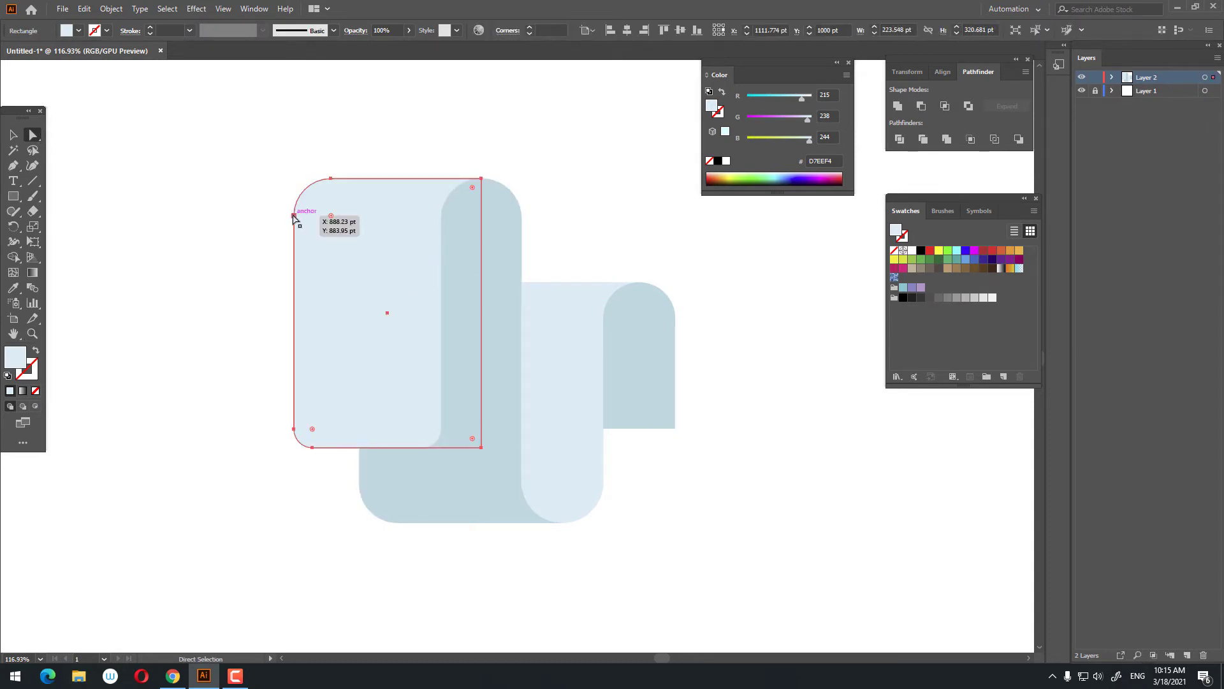
{"action": "left_click", "coordinate": [294, 215]}
{"action": "left_click_drag", "start_coordinate": [327, 217], "coordinate": [331, 220]}
{"action": "key", "text": "ctrl+shift+a"}
{"action": "key", "text": "z"}
{"action": "scroll", "coordinate": [416, 183], "scroll_direction": "down", "scroll_amount": 2, "text": "alt"}
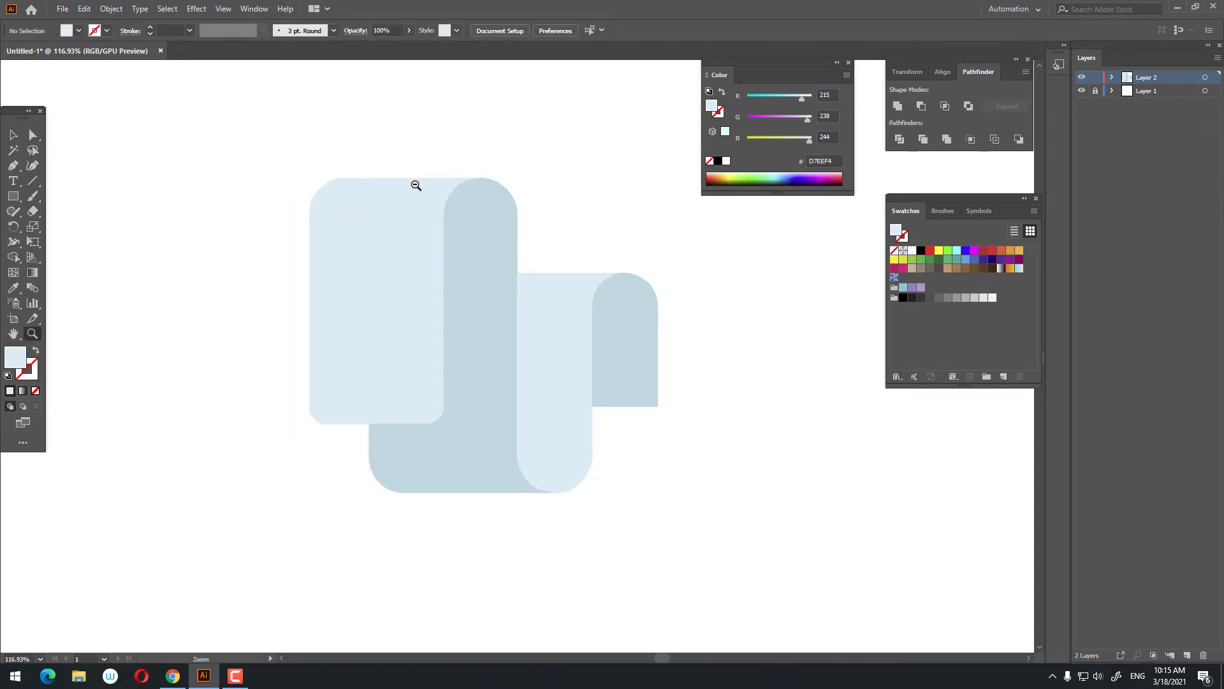
{"action": "scroll", "coordinate": [436, 219], "scroll_direction": "up", "scroll_amount": 2, "text": "alt"}
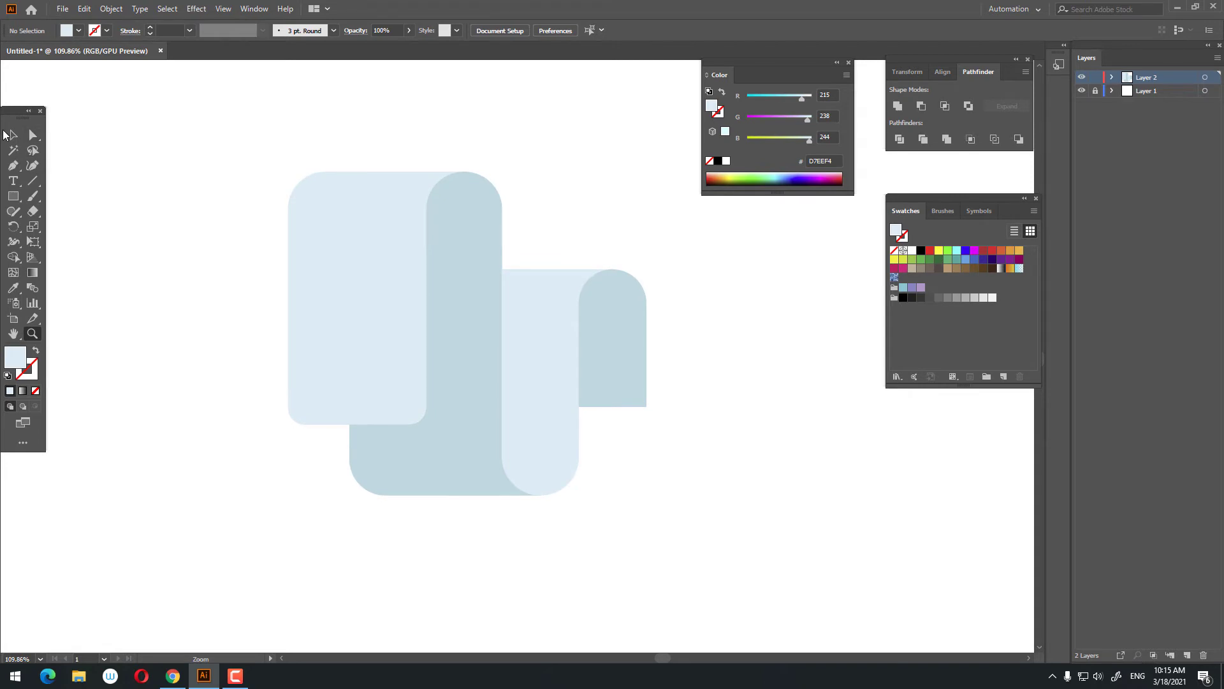
{"action": "scroll", "coordinate": [419, 380], "scroll_direction": "up", "scroll_amount": 1, "text": "alt"}
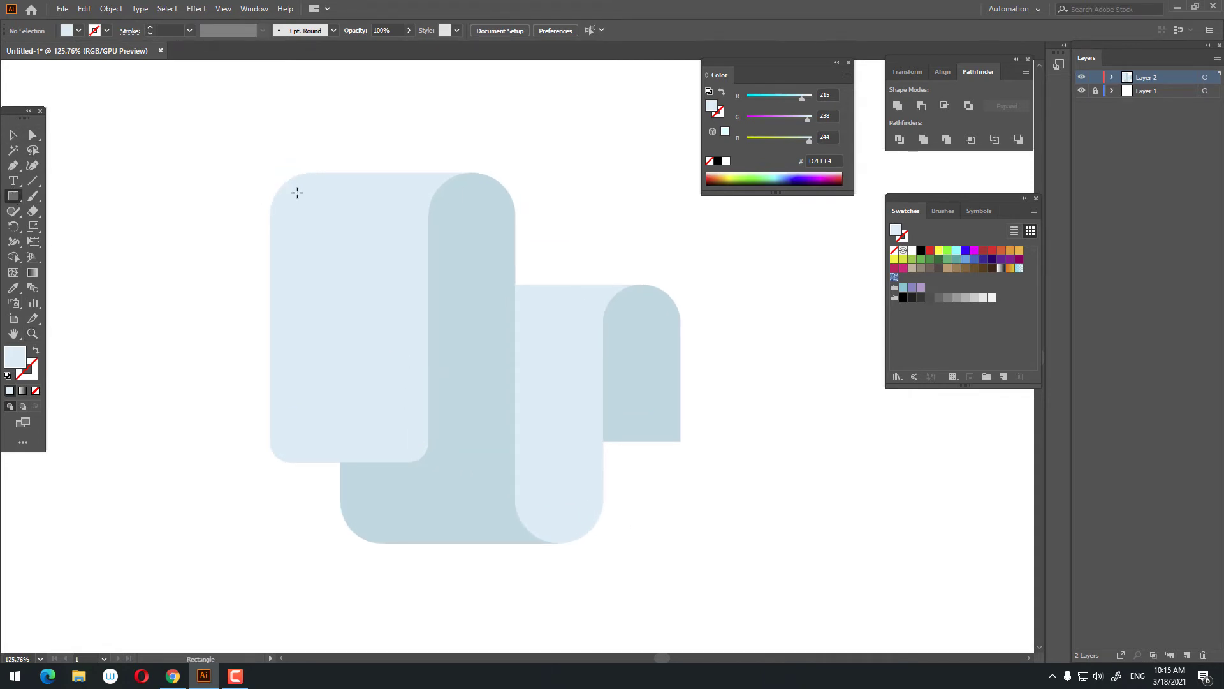
Draw a wide bar across the front panel's top filled with light E8F4F7.
{"action": "left_click_drag", "start_coordinate": [291, 192], "coordinate": [456, 231]}
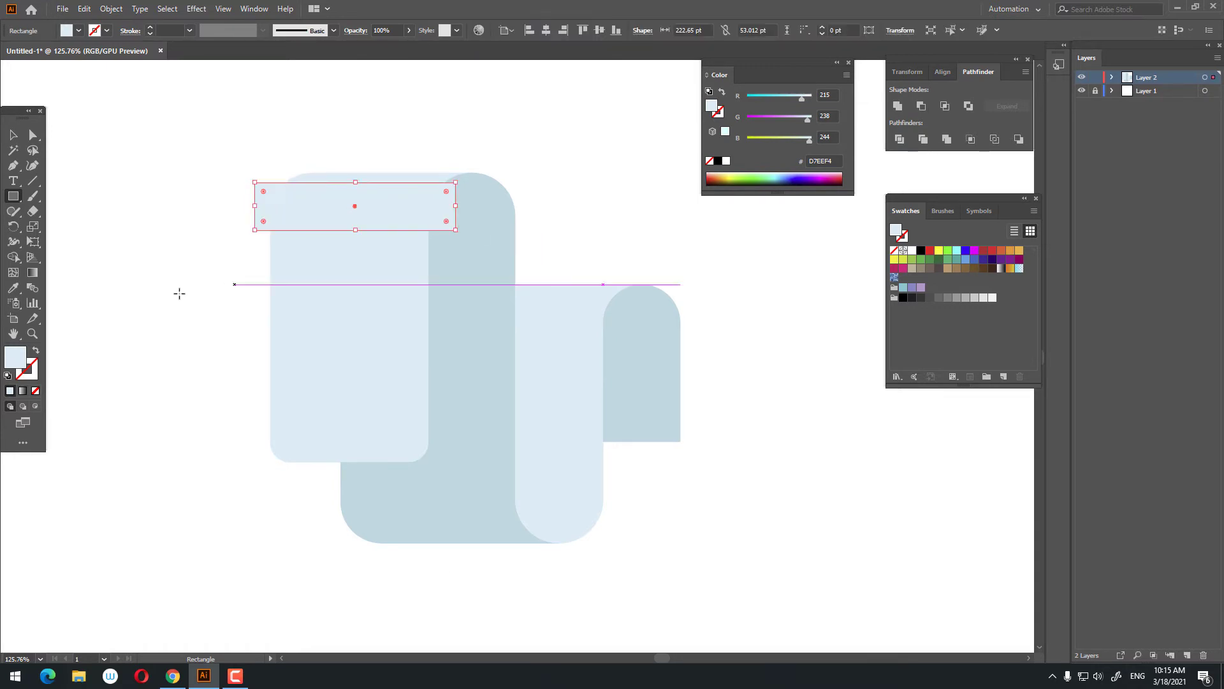
{"action": "double_click", "coordinate": [15, 358]}
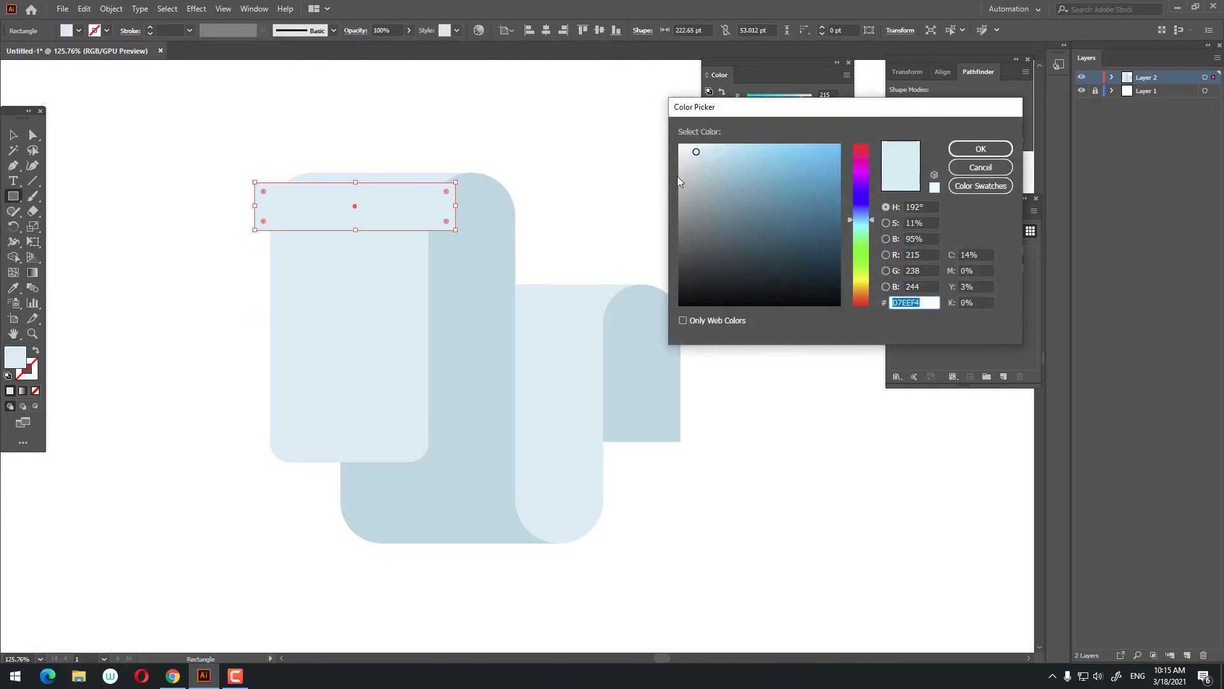
{"action": "left_click", "coordinate": [690, 149]}
{"action": "left_click", "coordinate": [981, 149]}
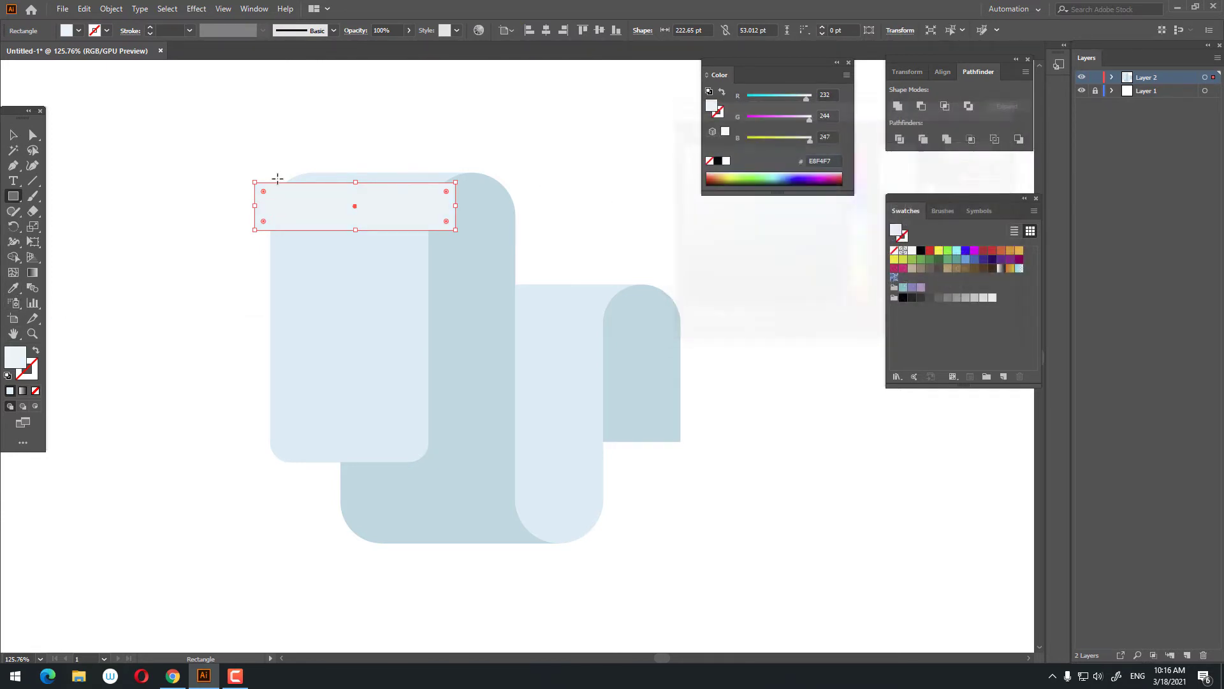
{"action": "key", "text": "z"}
{"action": "left_click_drag", "start_coordinate": [280, 180], "coordinate": [289, 180]}
Narrow the highlight bar, round its corners, and widen it slightly to the right.
{"action": "left_click", "coordinate": [10, 134]}
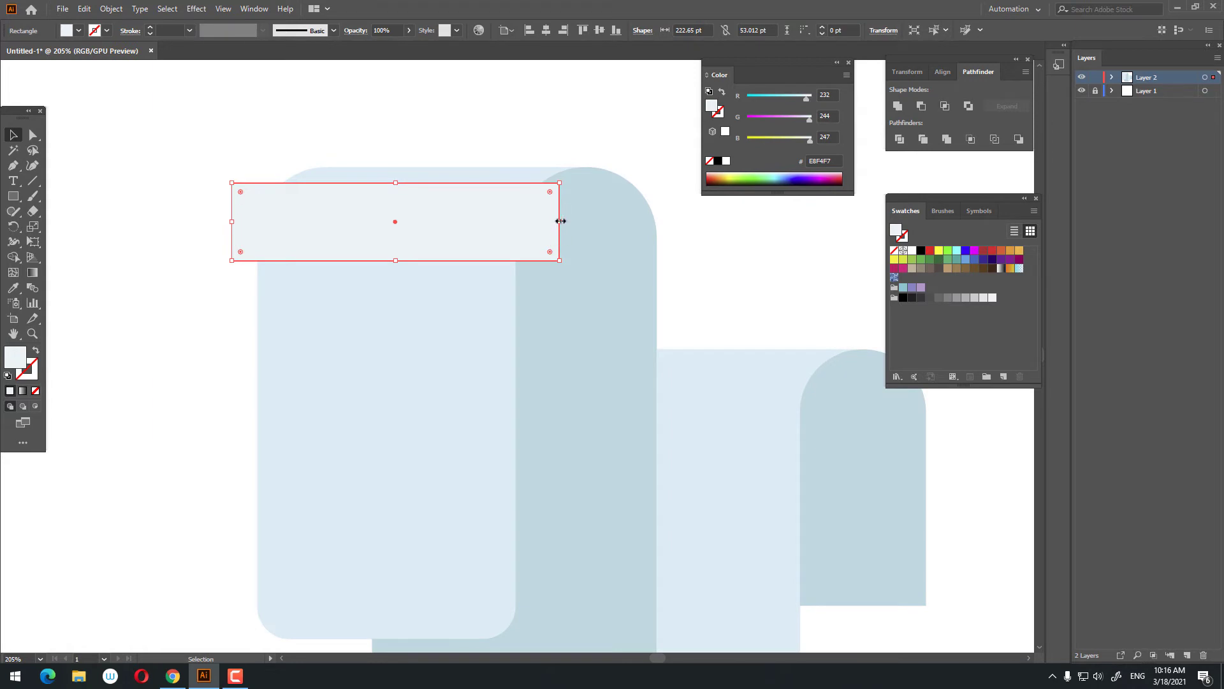
{"action": "left_click_drag", "start_coordinate": [561, 221], "coordinate": [493, 225]}
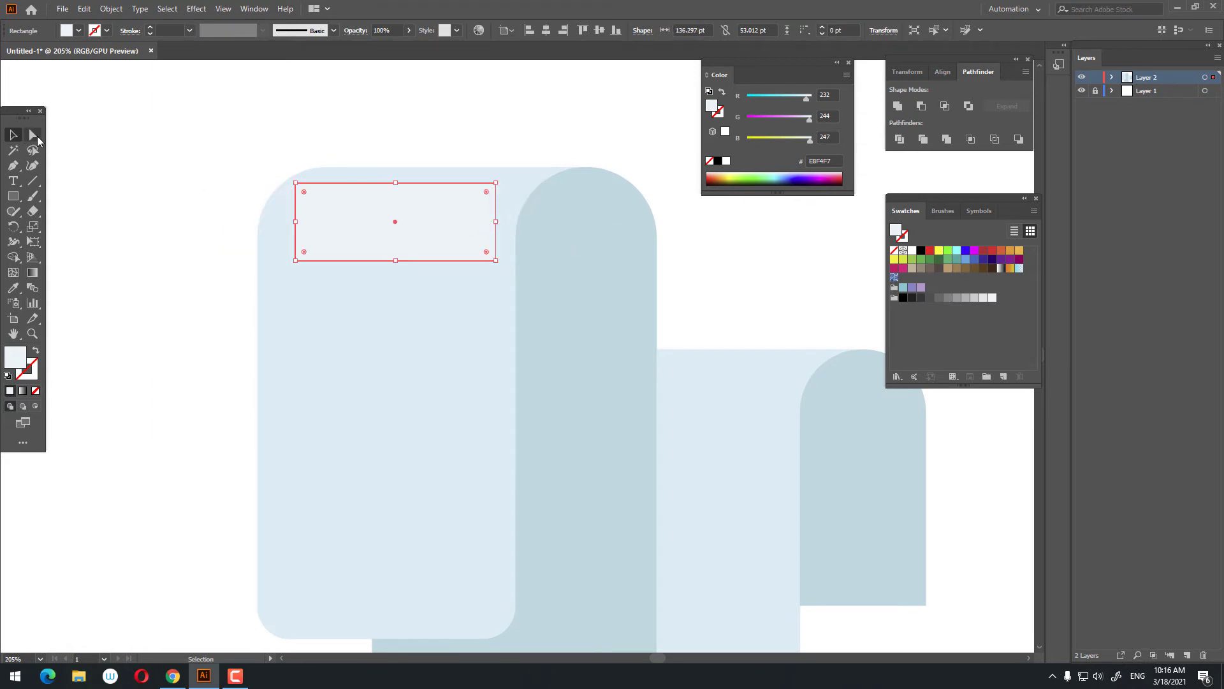
{"action": "left_click", "coordinate": [37, 137]}
{"action": "left_click_drag", "start_coordinate": [305, 196], "coordinate": [335, 205]}
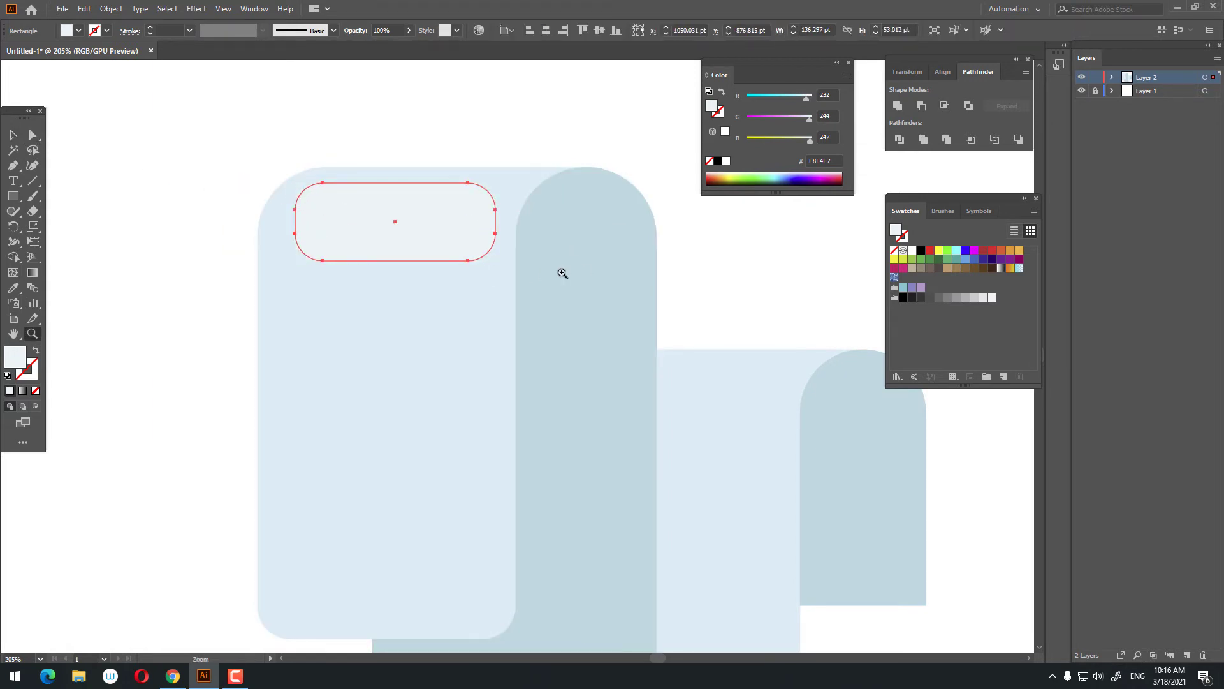
{"action": "left_click_drag", "start_coordinate": [563, 273], "coordinate": [401, 215]}
{"action": "scroll", "coordinate": [401, 215], "scroll_direction": "up", "scroll_amount": 2}
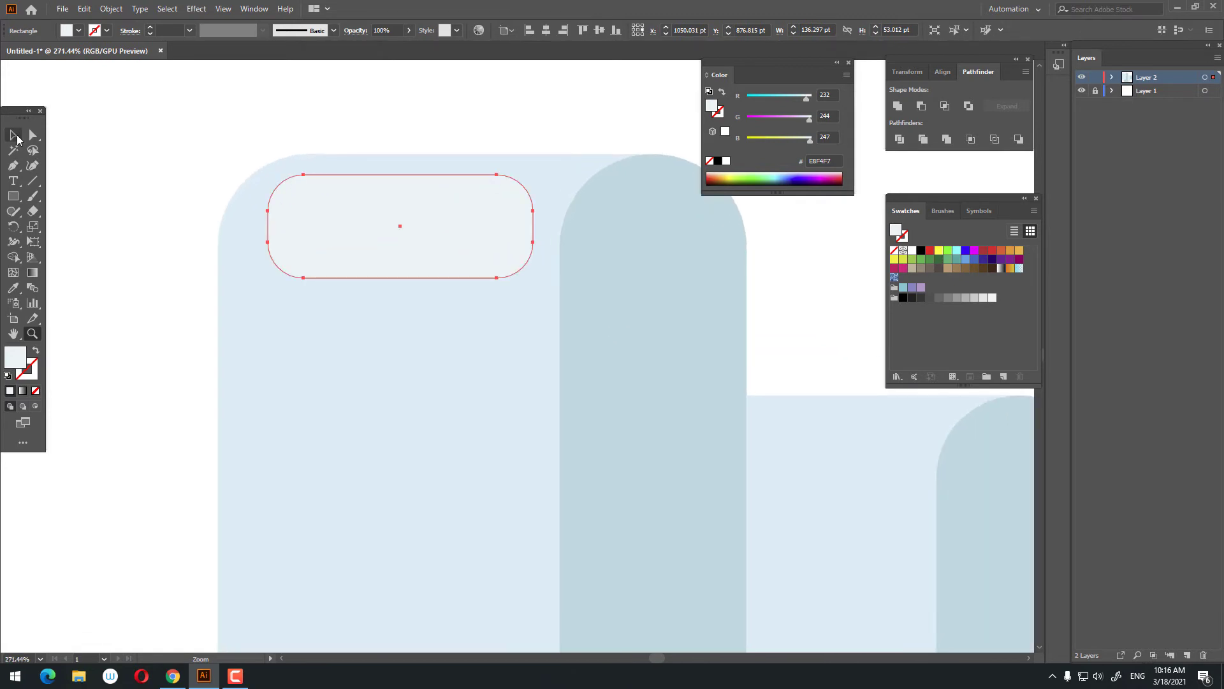
{"action": "left_click", "coordinate": [15, 136]}
{"action": "left_click_drag", "start_coordinate": [536, 230], "coordinate": [548, 228]}
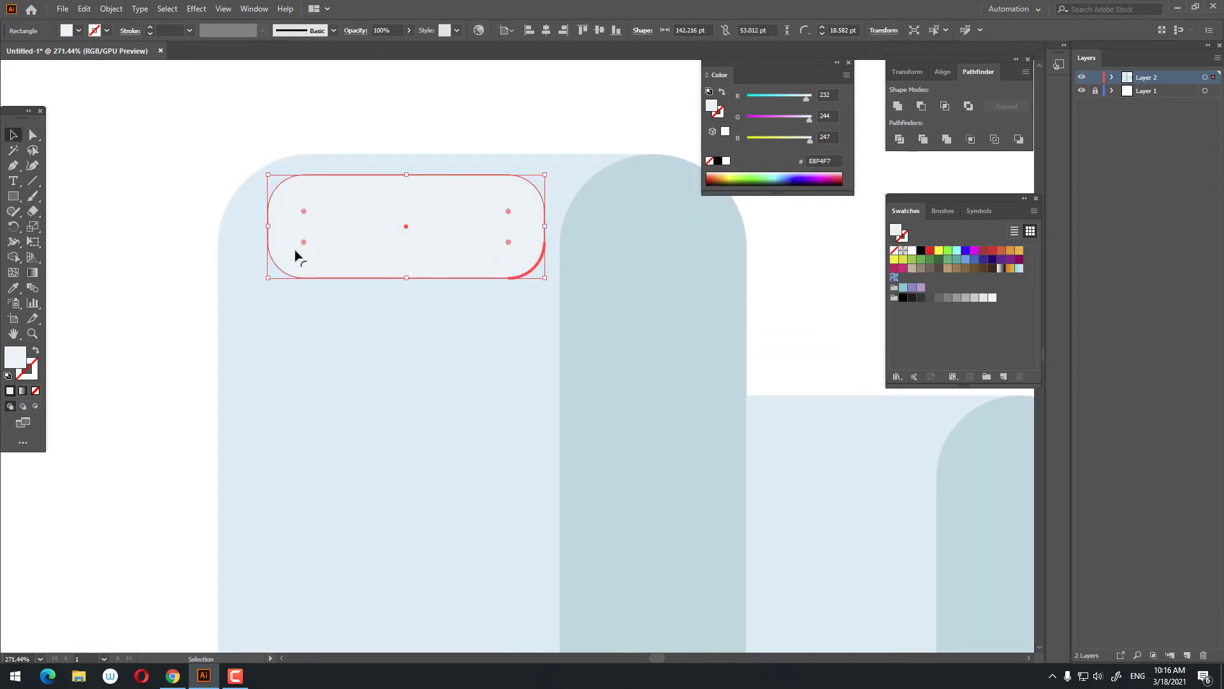
Recolour the highlight F2F8F9, make it shorter, and round its ends fully into a pill.
{"action": "double_click", "coordinate": [24, 366]}
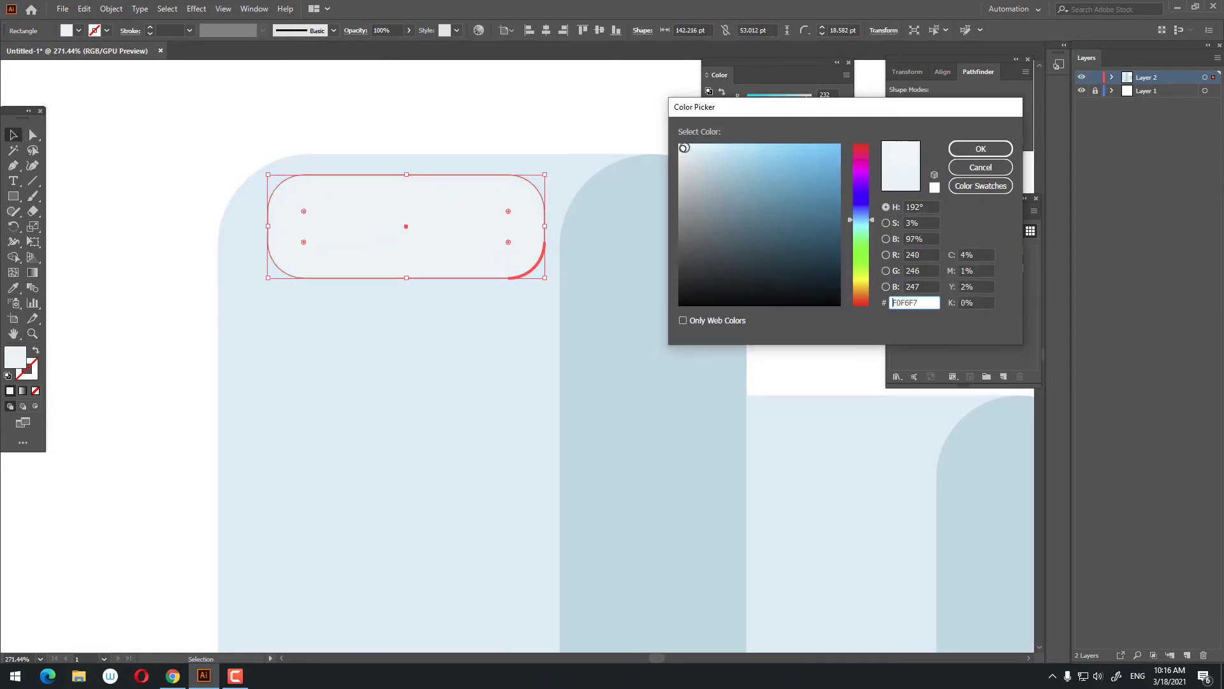
{"action": "key", "text": "Return"}
{"action": "scroll", "coordinate": [451, 227], "scroll_direction": "up", "scroll_amount": 2}
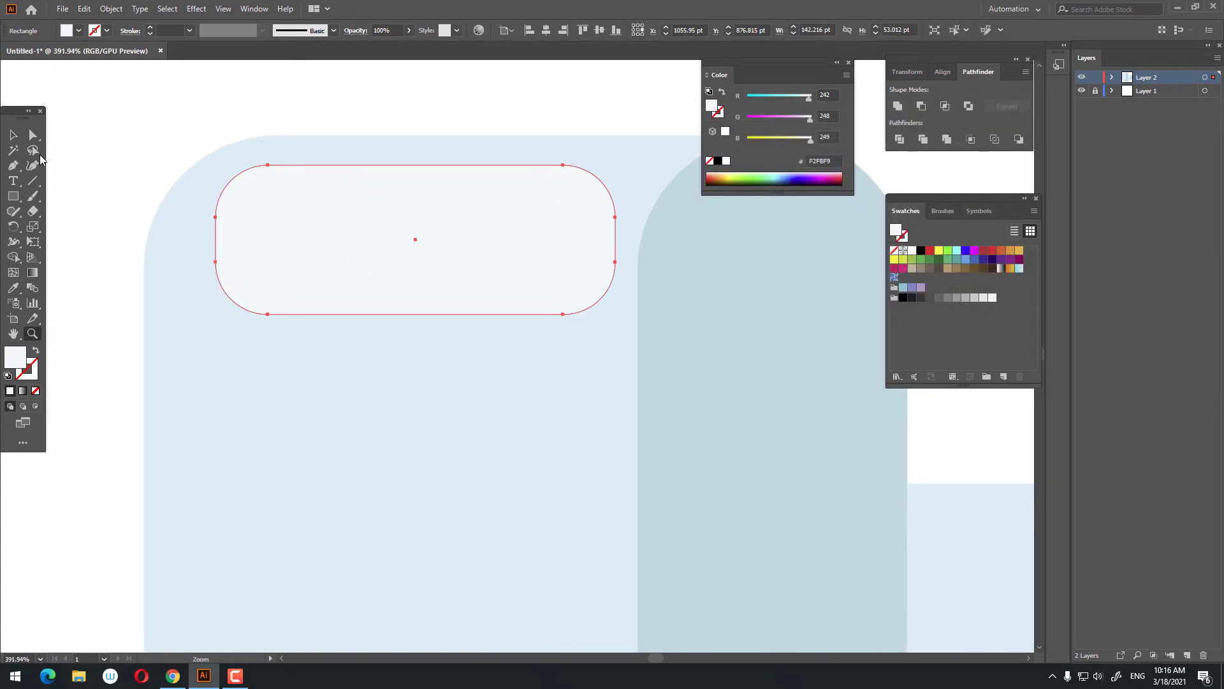
{"action": "left_click_drag", "start_coordinate": [269, 220], "coordinate": [79, 169]}
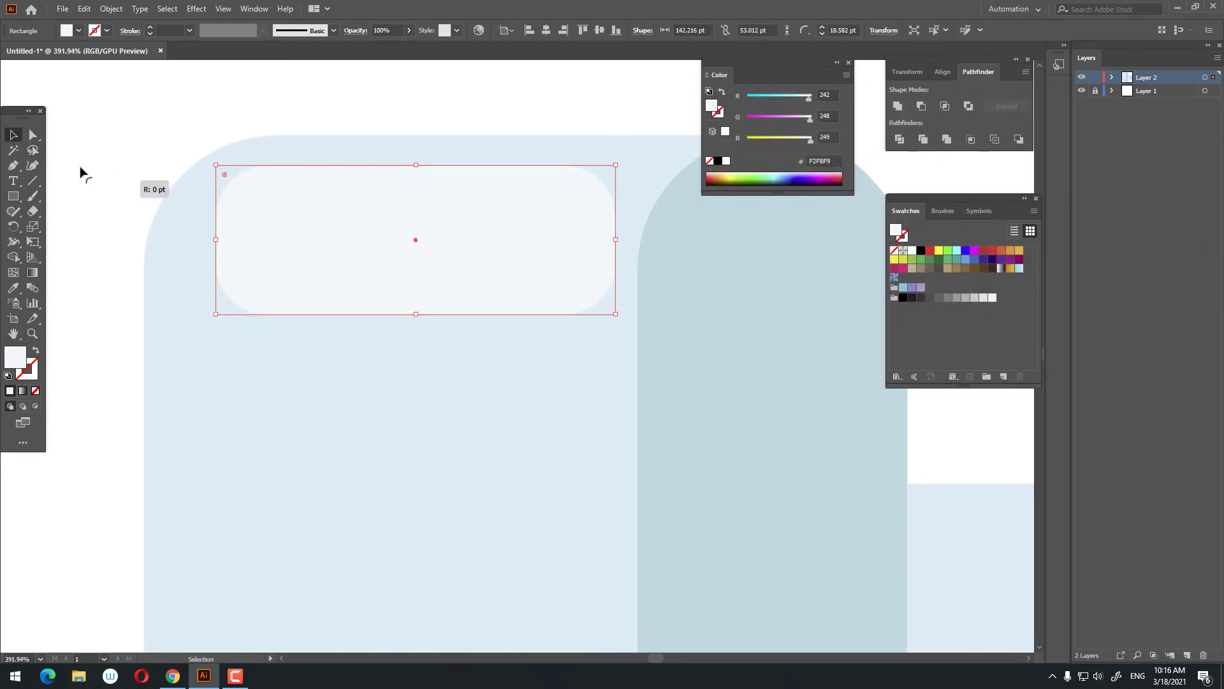
{"action": "left_click_drag", "start_coordinate": [416, 314], "coordinate": [420, 275]}
{"action": "left_click_drag", "start_coordinate": [225, 217], "coordinate": [265, 240]}
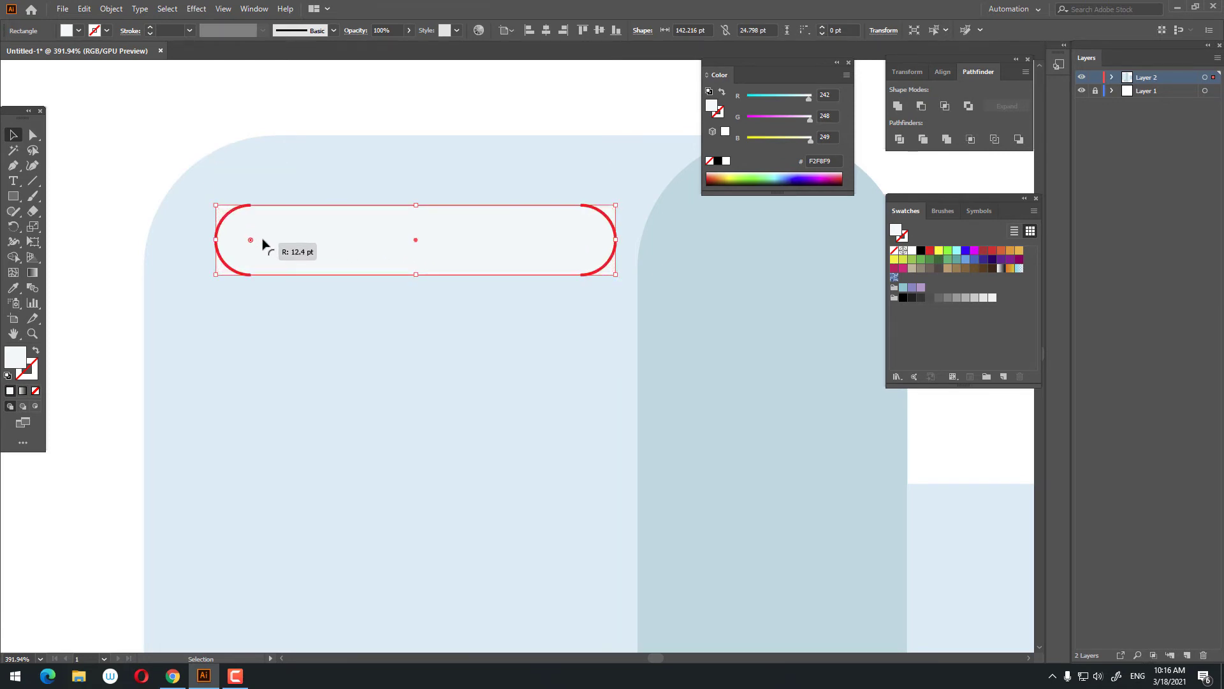
{"action": "left_click", "coordinate": [268, 240], "text": "alt"}
{"action": "left_click", "coordinate": [13, 134]}
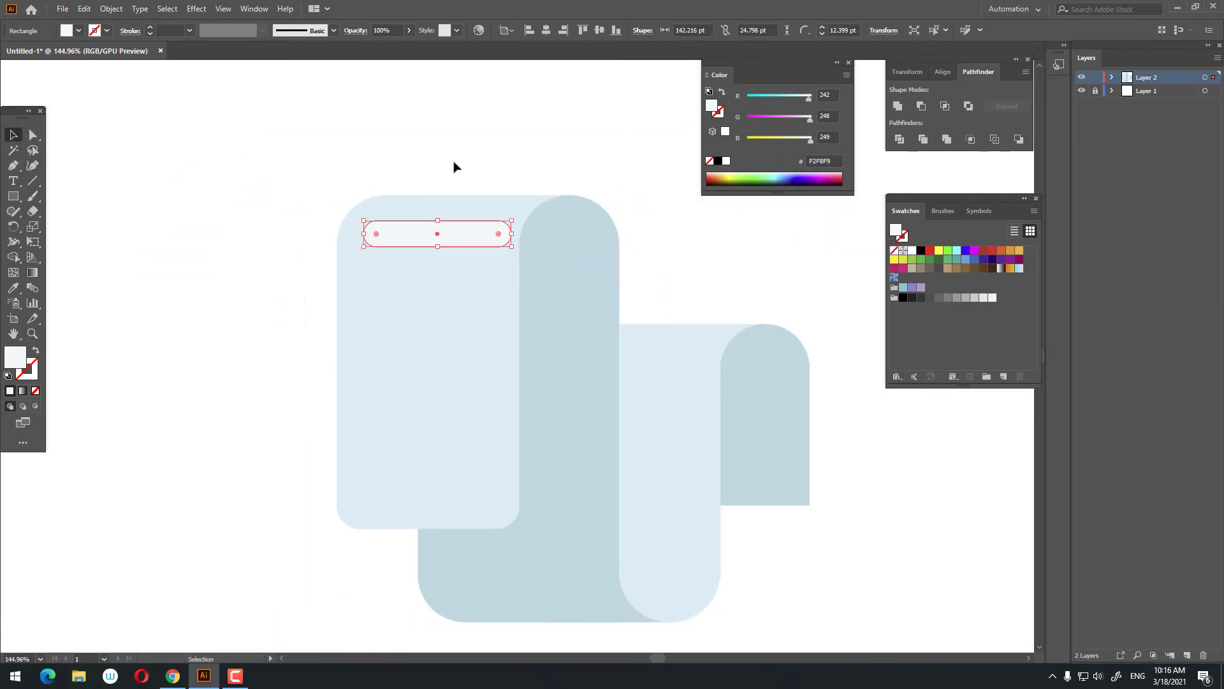
Expand the pill, paste a copy in front onto the right panel, then delete it.
{"action": "left_click", "coordinate": [896, 105]}
{"action": "left_click", "coordinate": [84, 9]}
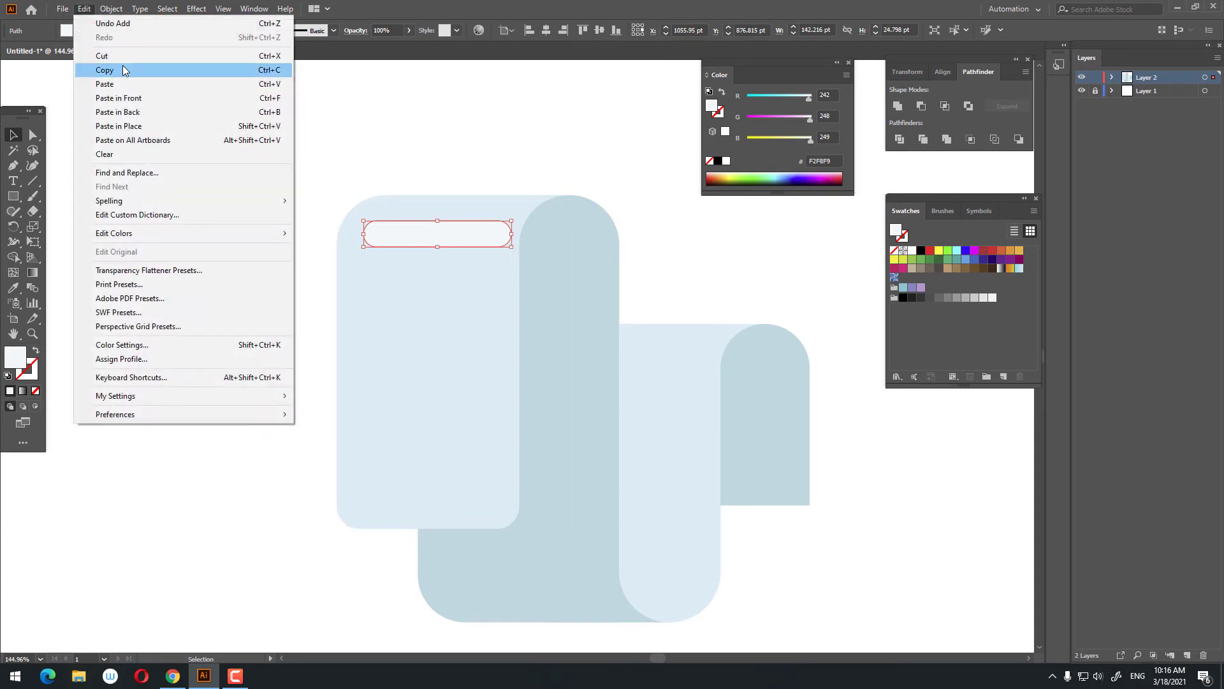
{"action": "left_click", "coordinate": [122, 68]}
{"action": "left_click", "coordinate": [84, 9]}
{"action": "left_click", "coordinate": [159, 98]}
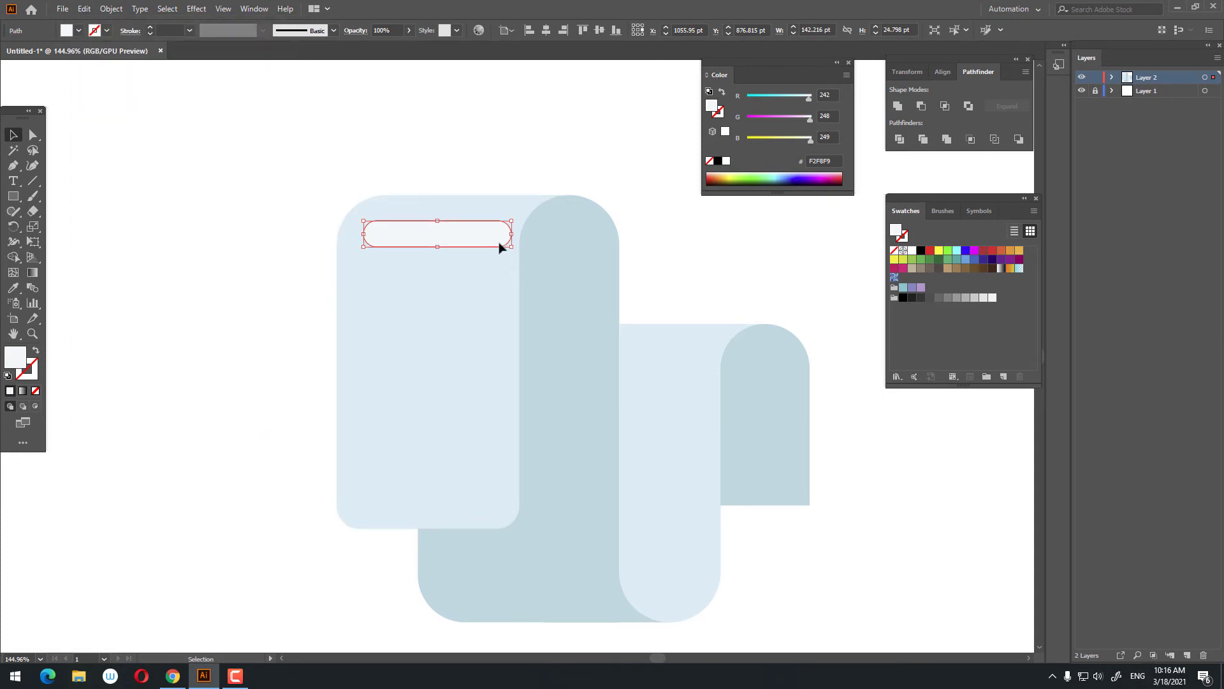
{"action": "mouse_move", "coordinate": [504, 246]}
{"action": "left_mouse_down"}
{"action": "mouse_move", "coordinate": [754, 360]}
{"action": "mouse_move", "coordinate": [717, 350]}
{"action": "left_mouse_up"}
{"action": "left_click_drag", "start_coordinate": [807, 424], "coordinate": [503, 316]}
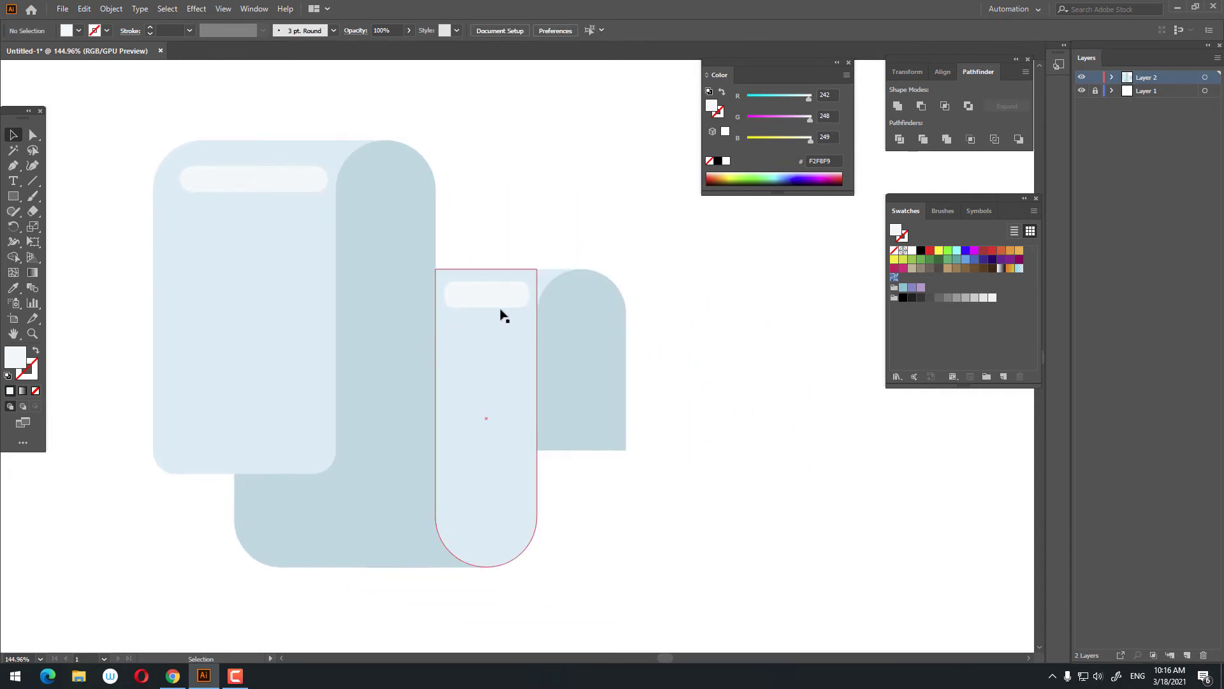
{"action": "left_click", "coordinate": [500, 303]}
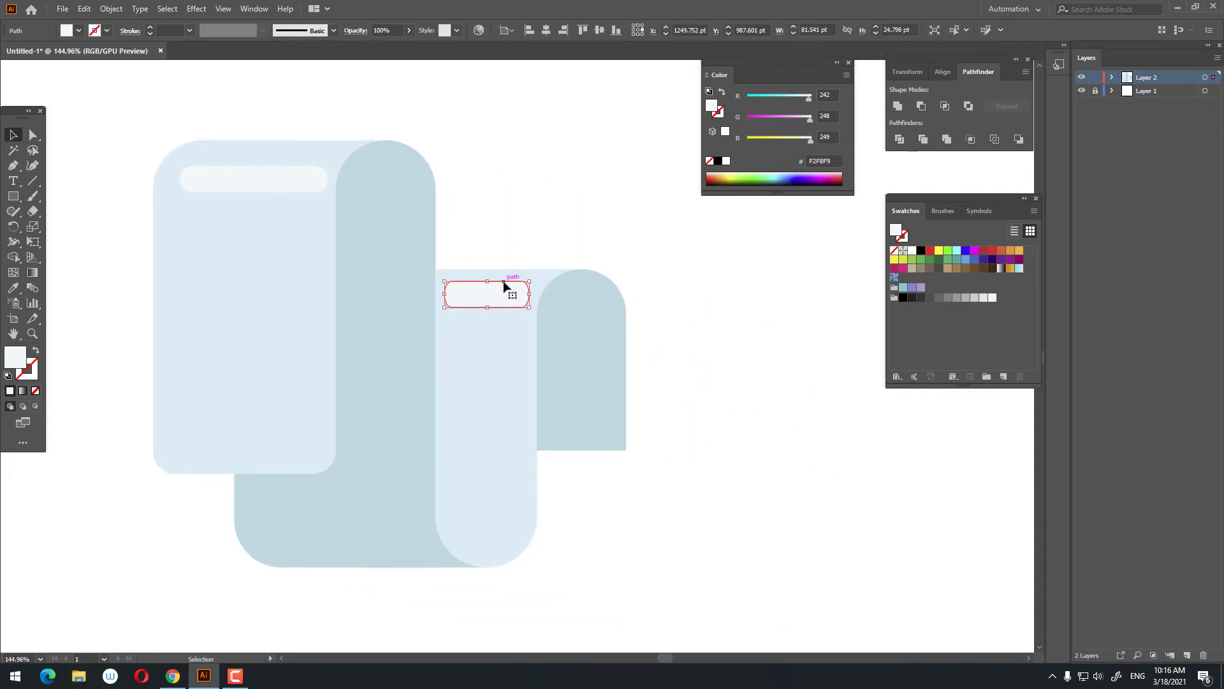
{"action": "key", "text": "Delete"}
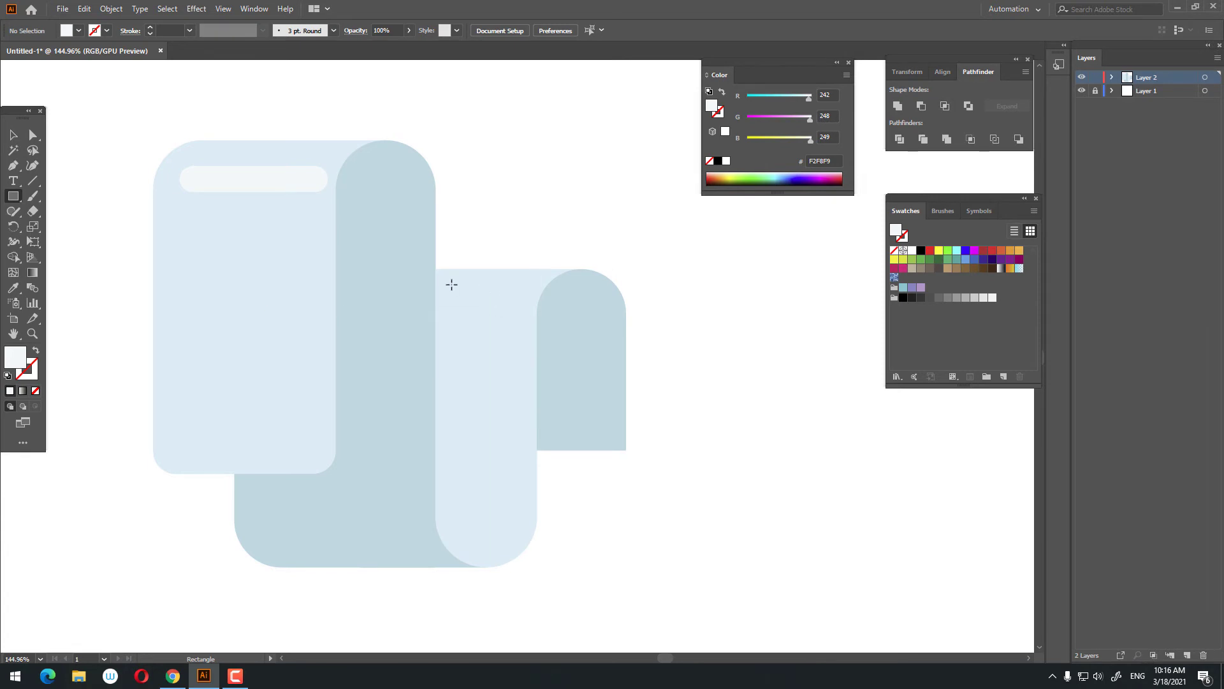
Draw a small rectangle on the right panel and round its ends into a pill.
{"action": "left_click_drag", "start_coordinate": [487, 303], "coordinate": [567, 312]}
{"action": "left_click", "coordinate": [34, 135]}
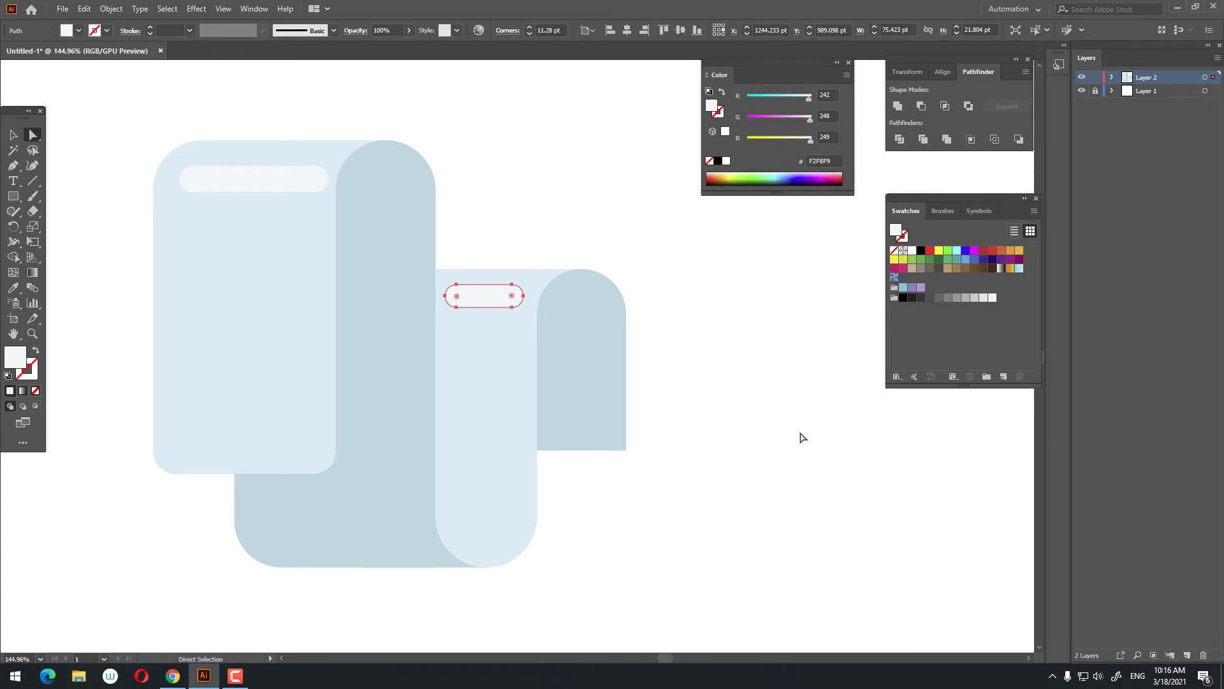
{"action": "left_click", "coordinate": [716, 382]}
Draw a thin bar just below the left panel's highlight pill.
{"action": "key", "text": "z"}
{"action": "left_click_drag", "start_coordinate": [709, 376], "coordinate": [631, 378]}
{"action": "left_click_drag", "start_coordinate": [512, 315], "coordinate": [565, 349]}
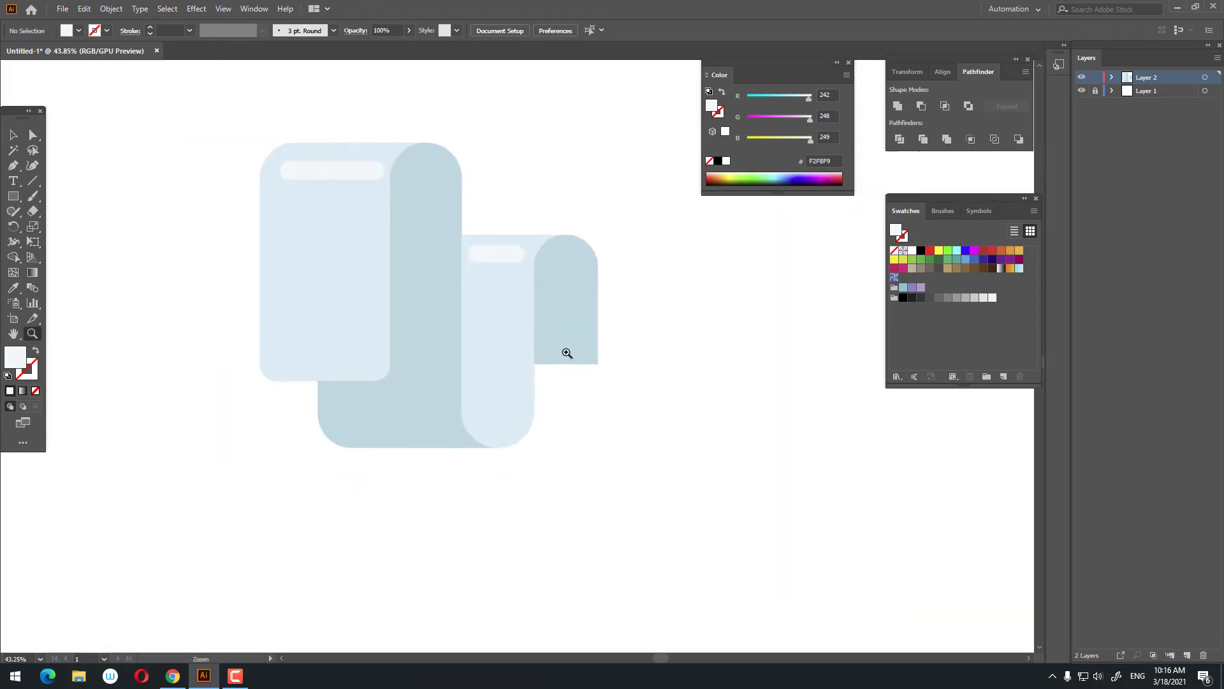
{"action": "key", "text": "m"}
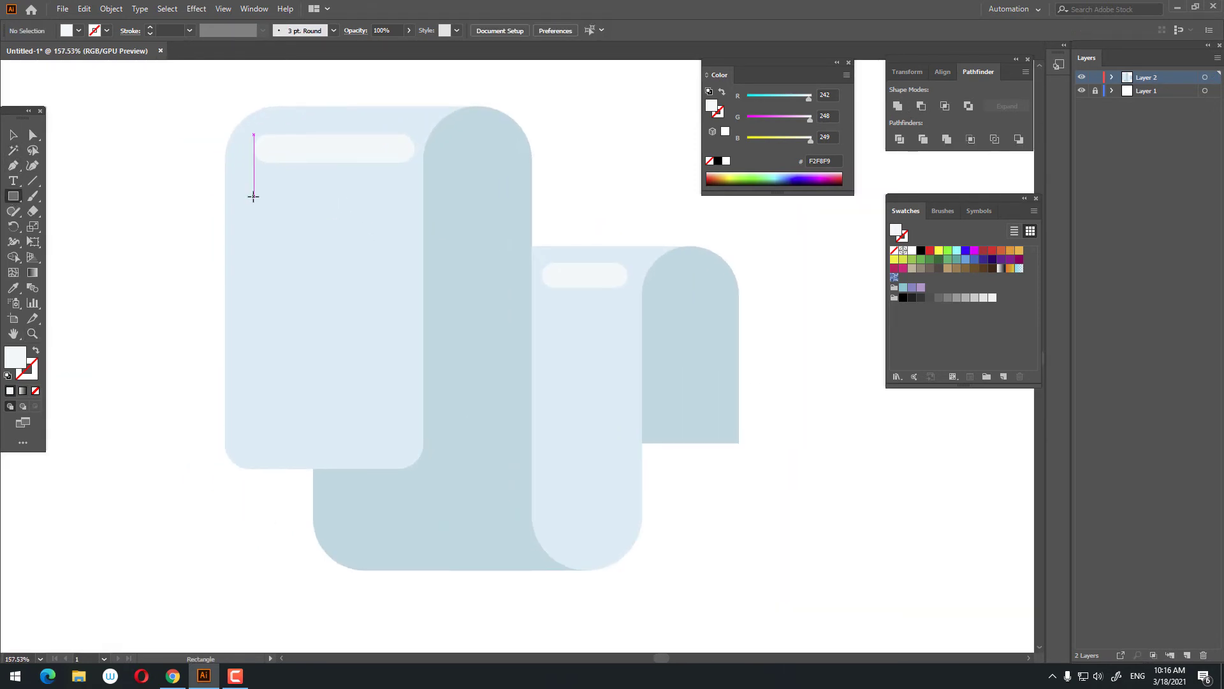
{"action": "left_click_drag", "start_coordinate": [254, 197], "coordinate": [406, 217]}
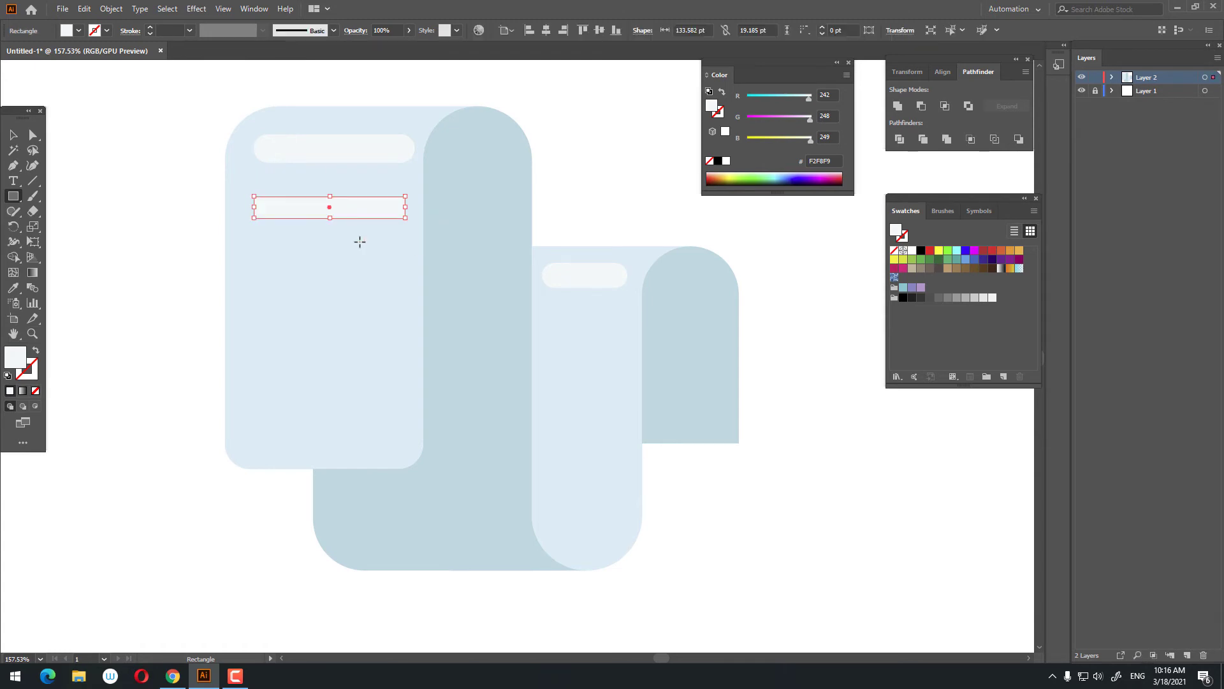
Sample the panel blue onto the new bar, then darken its fill to #C1DEE5.
{"action": "key", "text": "i"}
{"action": "left_click", "coordinate": [292, 298]}
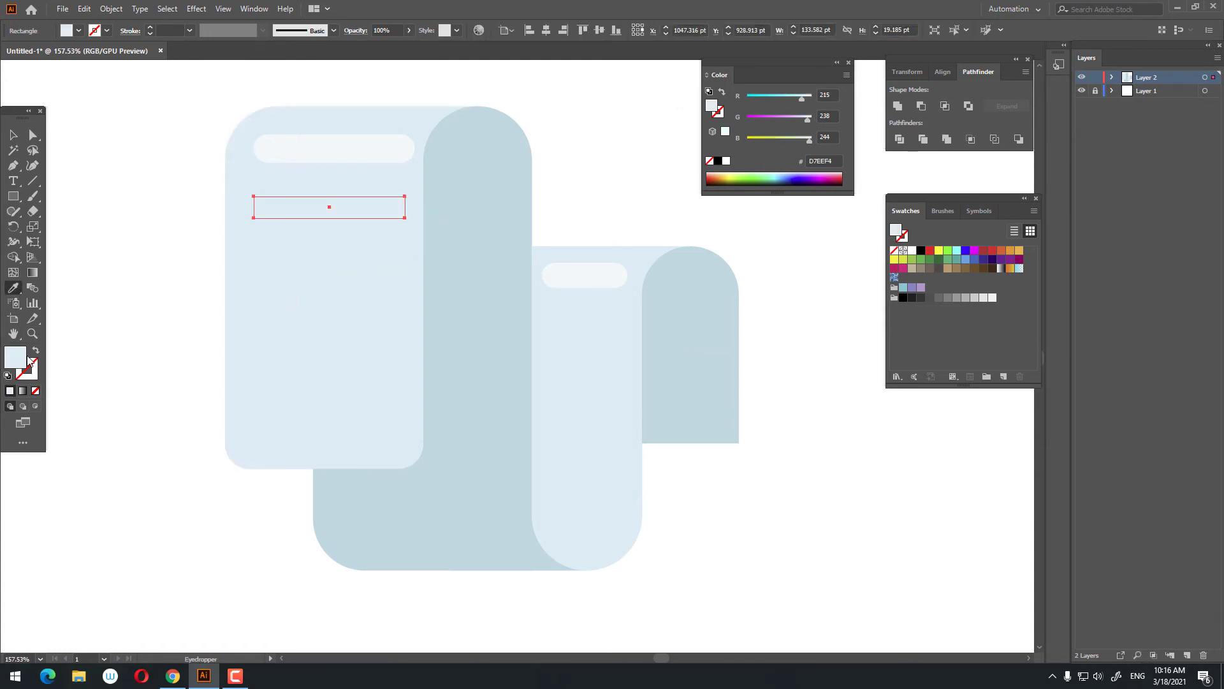
{"action": "double_click", "coordinate": [29, 359]}
{"action": "left_click", "coordinate": [704, 160]}
{"action": "left_click", "coordinate": [981, 148]}
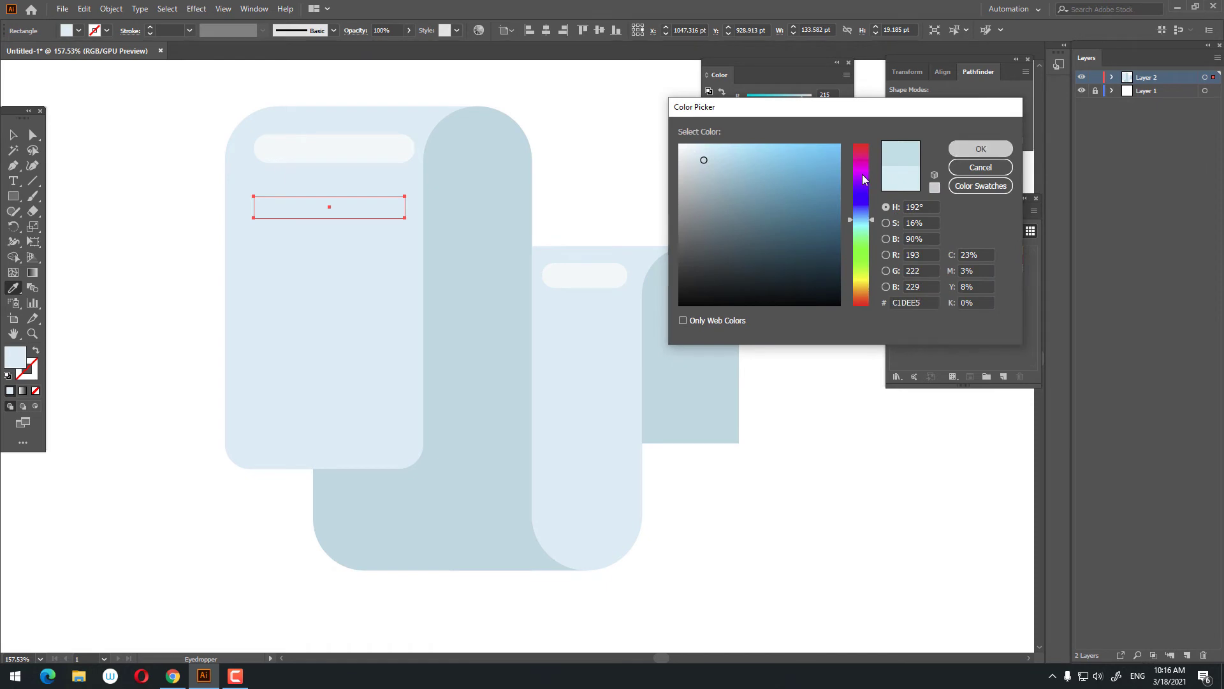
Place a duplicate of the C1DEE5 bar about 39 pt below the original.
{"action": "key", "text": "z"}
{"action": "left_click_drag", "start_coordinate": [333, 287], "coordinate": [299, 249]}
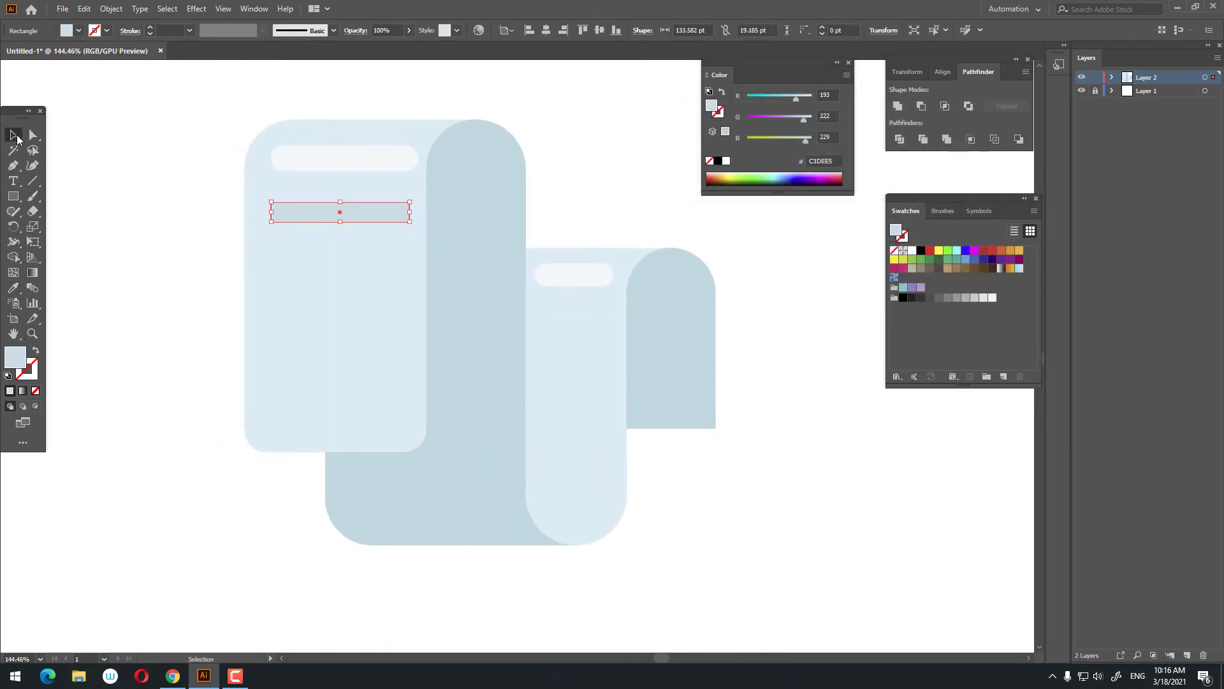
{"action": "key", "text": "ctrl+shift+a"}
{"action": "left_click_drag", "start_coordinate": [160, 255], "coordinate": [192, 265]}
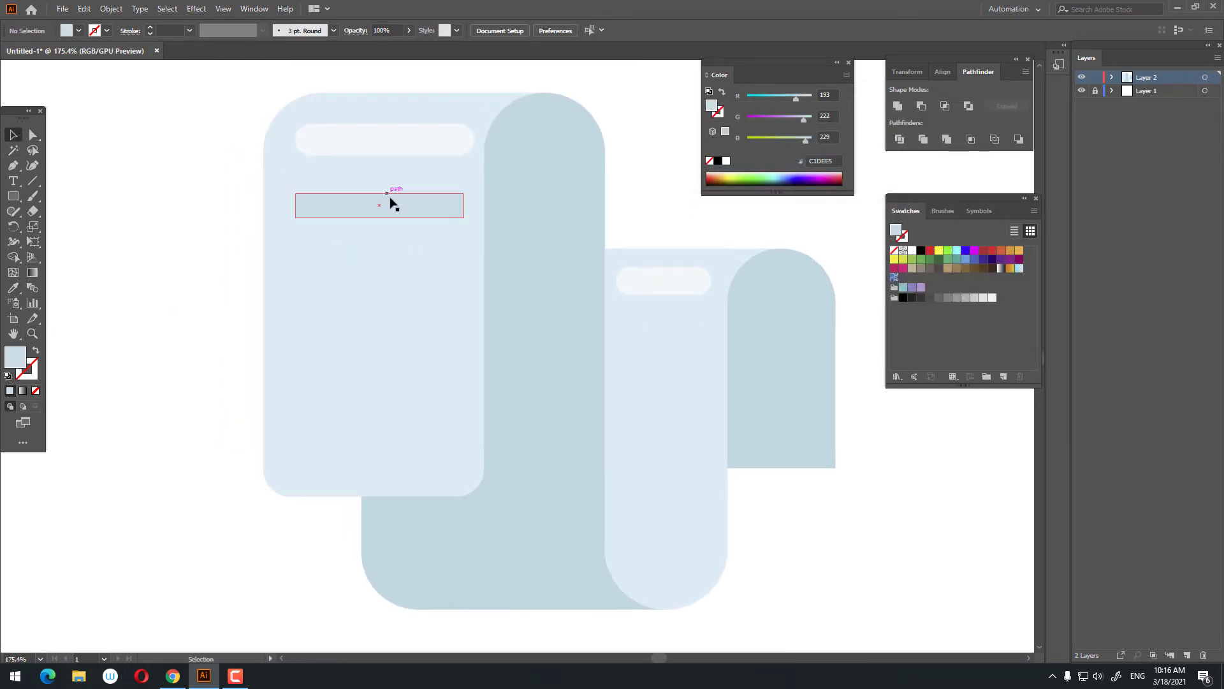
{"action": "left_click_drag", "start_coordinate": [434, 215], "coordinate": [429, 251]}
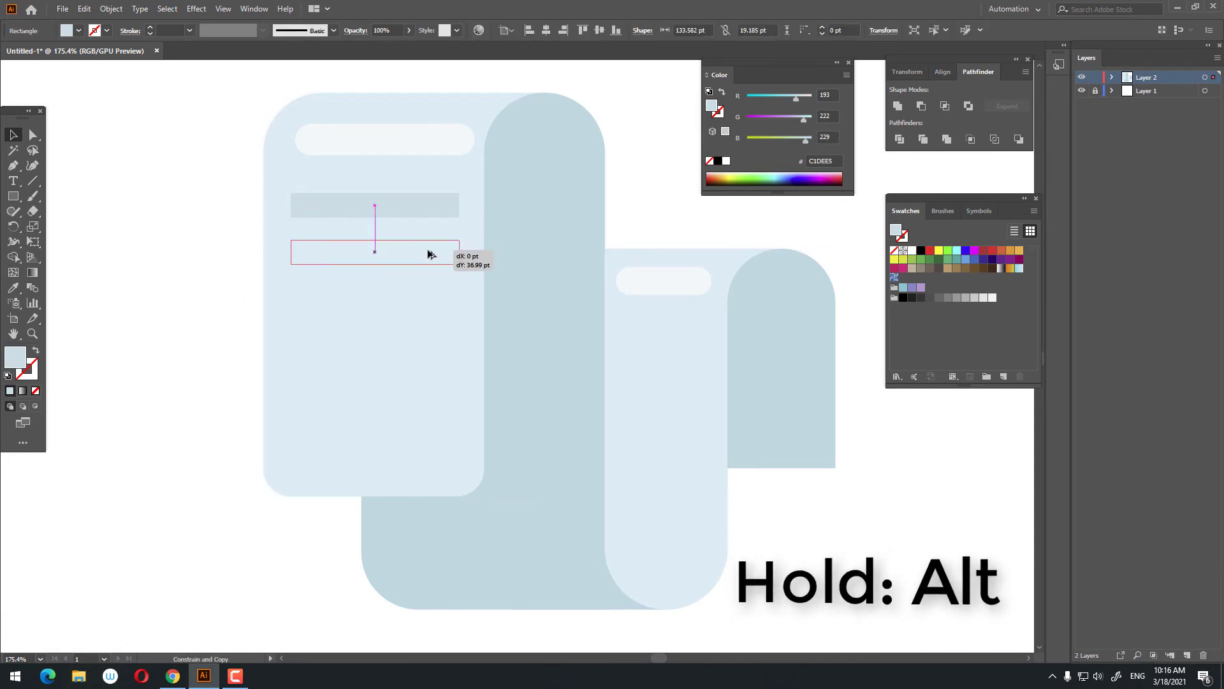
Repeat the duplication to stack further evenly spaced text bars on the left panel.
{"action": "key", "text": "ctrl+d"}
{"action": "key", "text": "ctrl+d"}
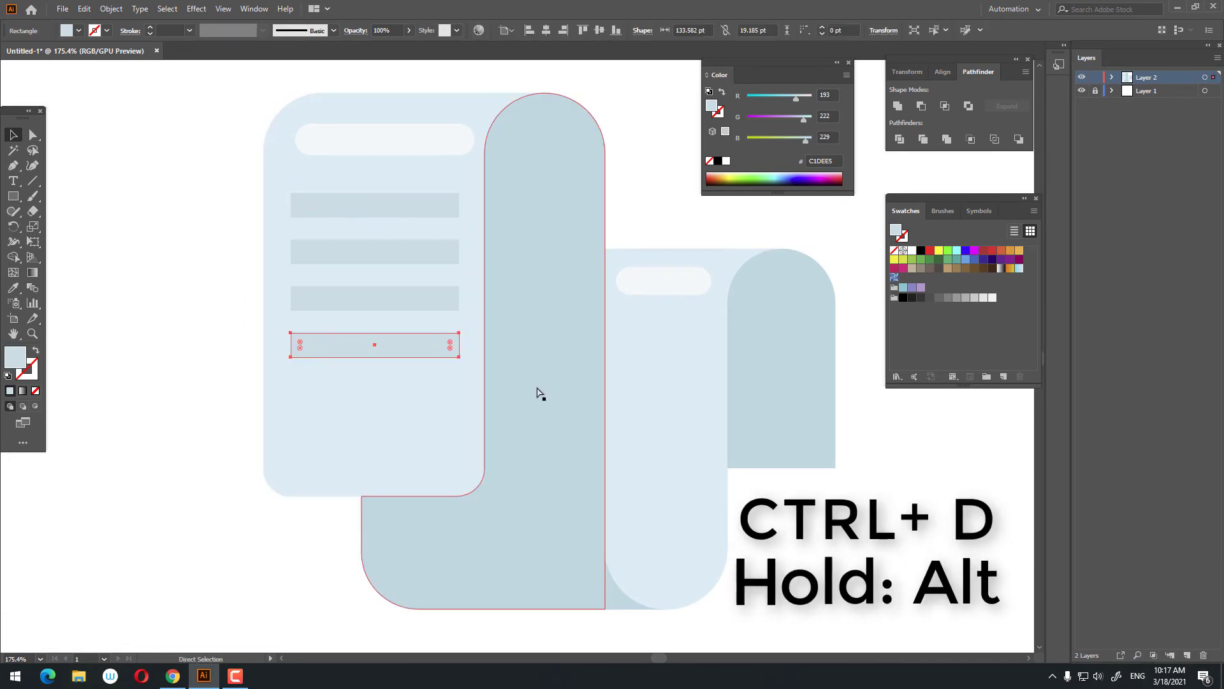
{"action": "key", "text": "ctrl+d"}
{"action": "key", "text": "z"}
{"action": "left_click_drag", "start_coordinate": [355, 272], "coordinate": [369, 301]}
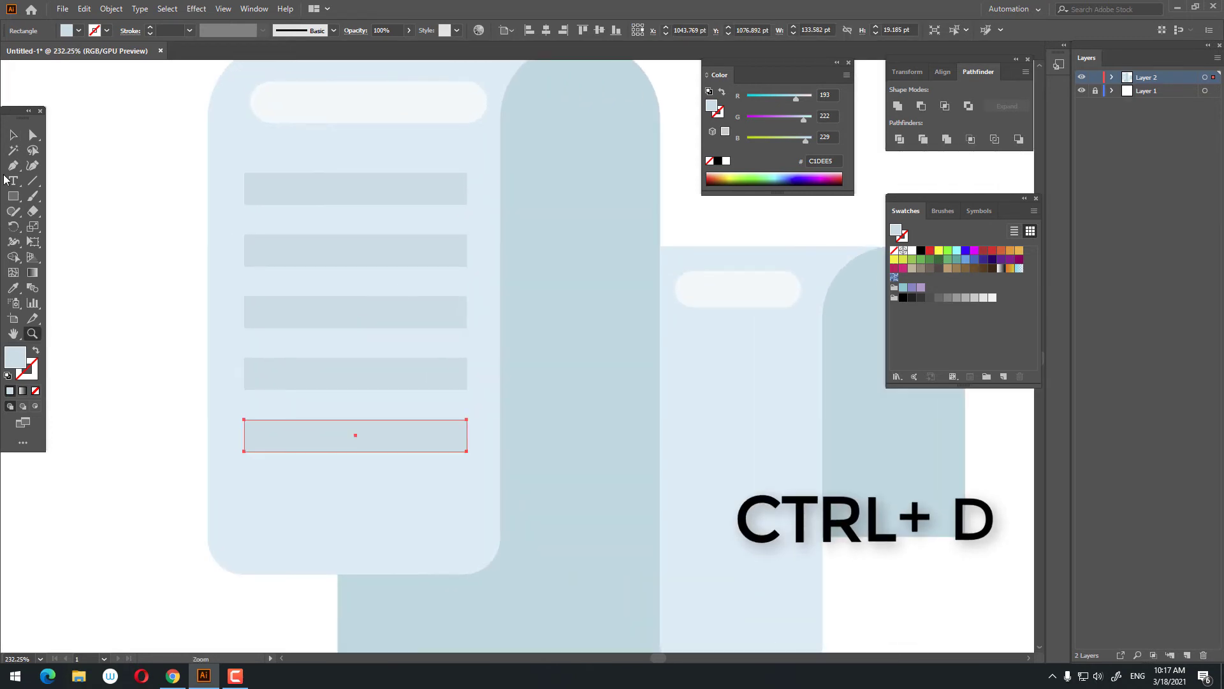
Split the second text line into a long bar and a short bar.
{"action": "left_click", "coordinate": [13, 135]}
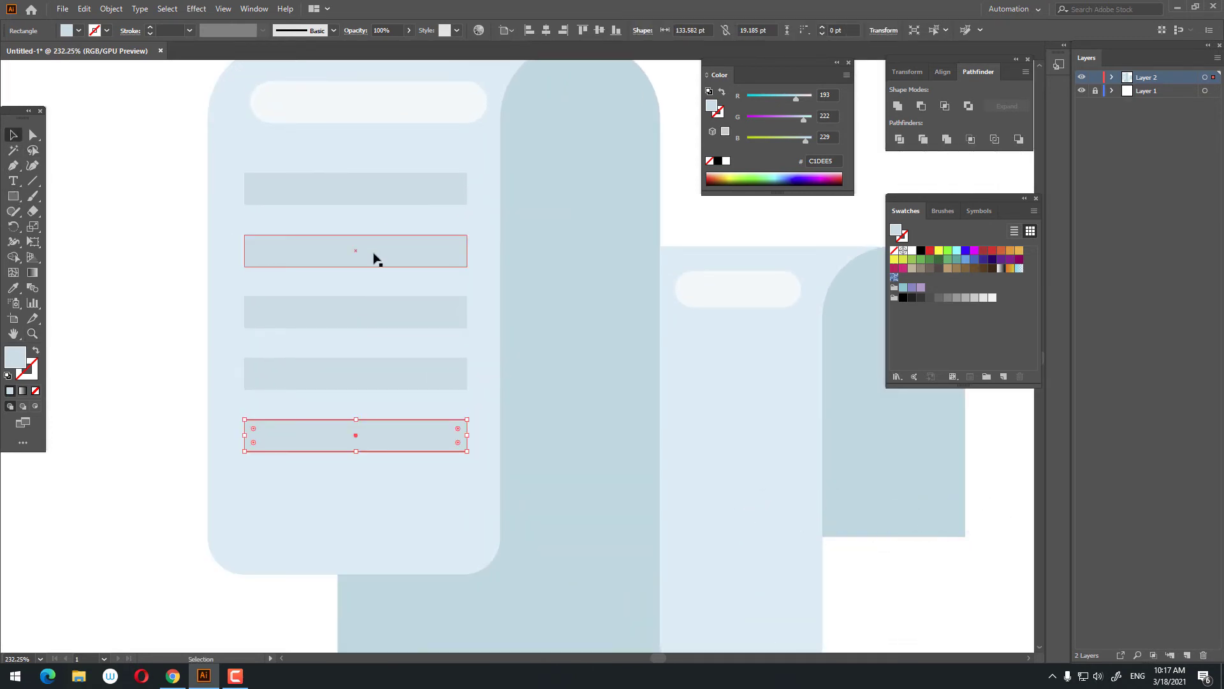
{"action": "left_click", "coordinate": [375, 257]}
{"action": "left_click_drag", "start_coordinate": [469, 253], "coordinate": [375, 253]}
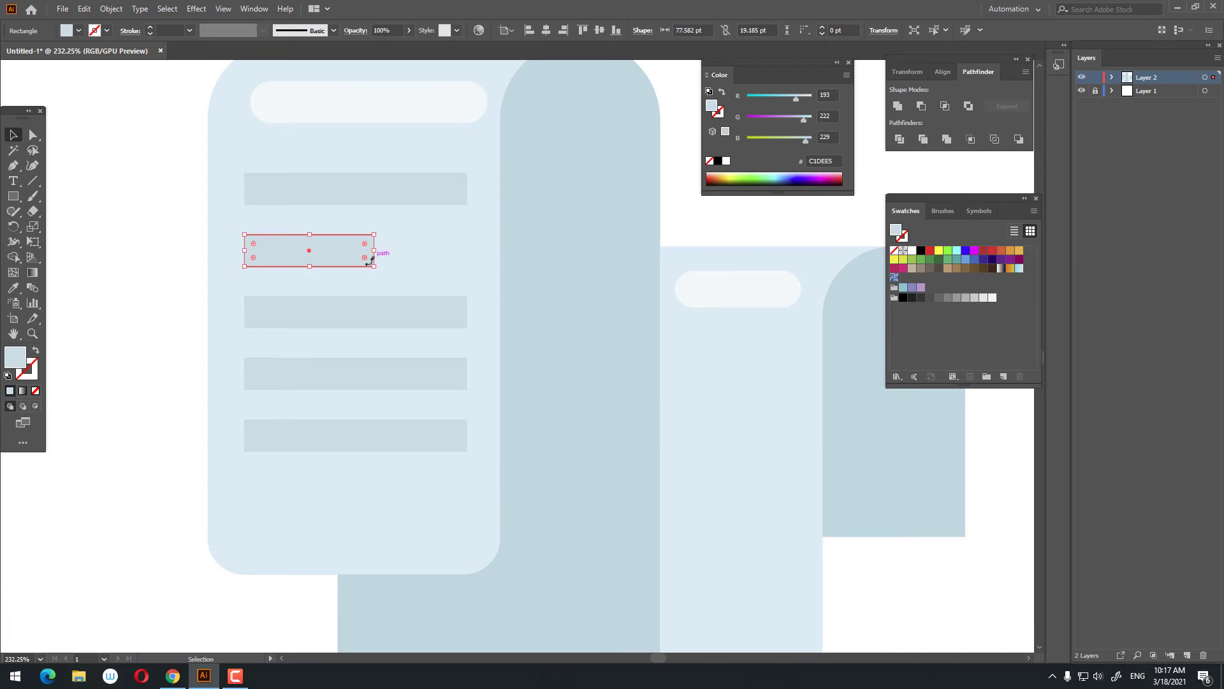
{"action": "left_click", "coordinate": [83, 9]}
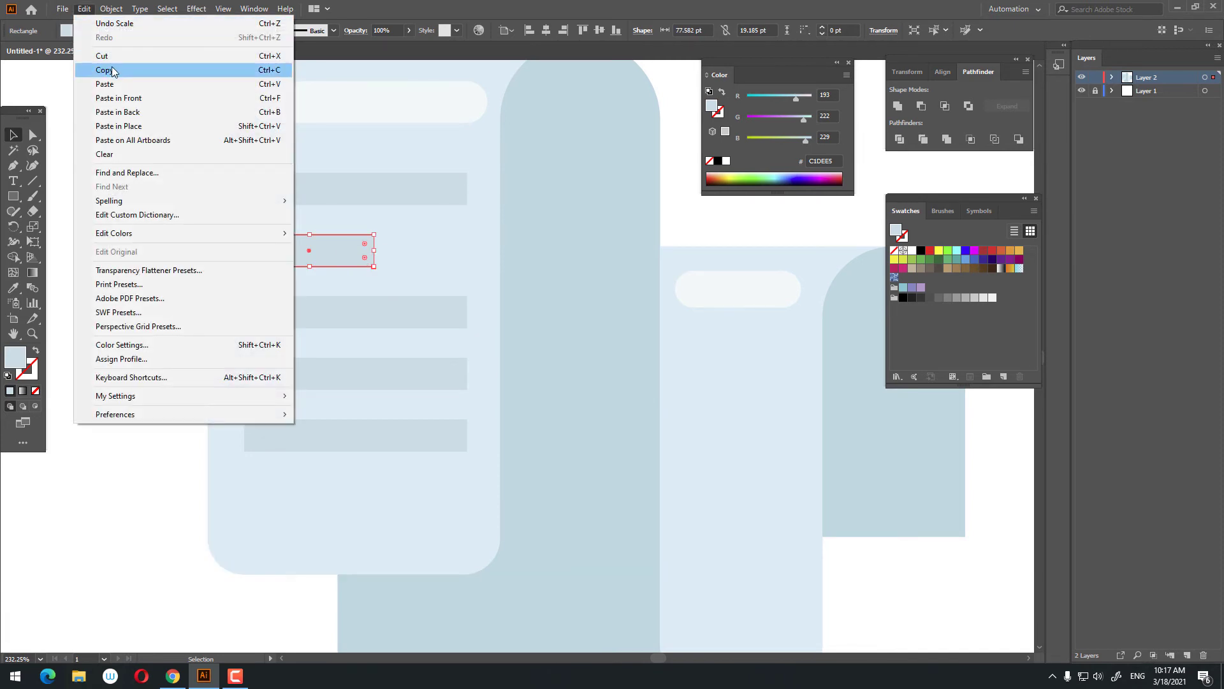
{"action": "left_click", "coordinate": [118, 98]}
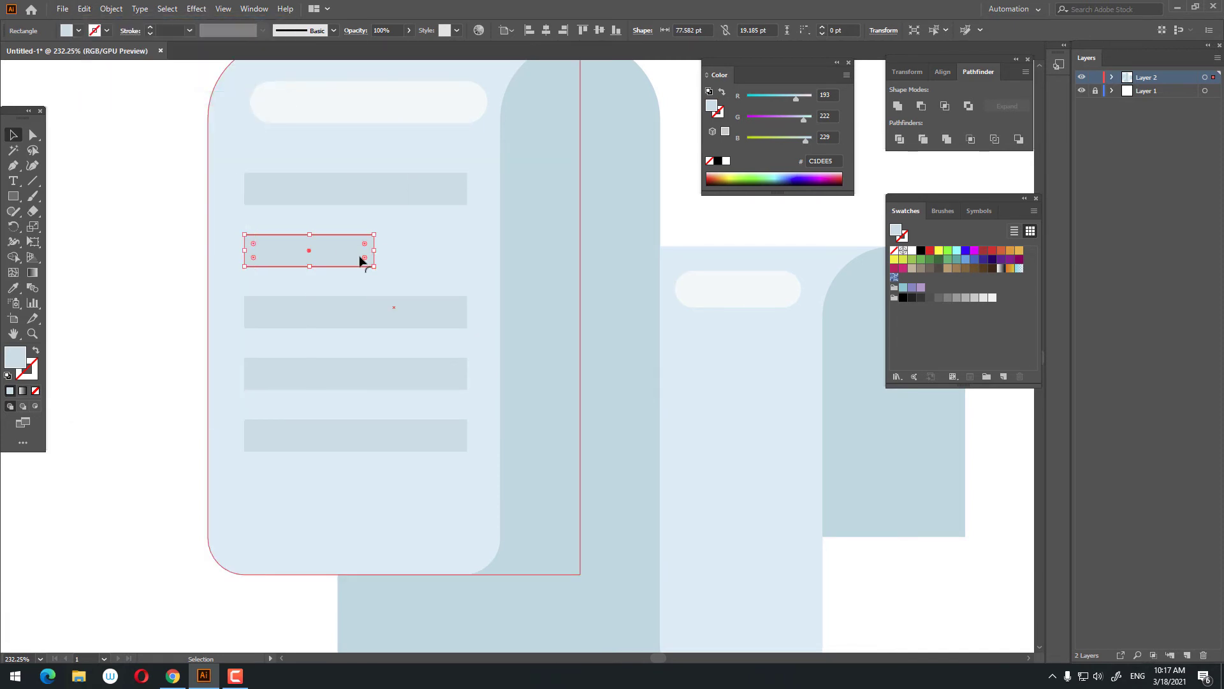
{"action": "left_click_drag", "start_coordinate": [360, 263], "coordinate": [427, 273]}
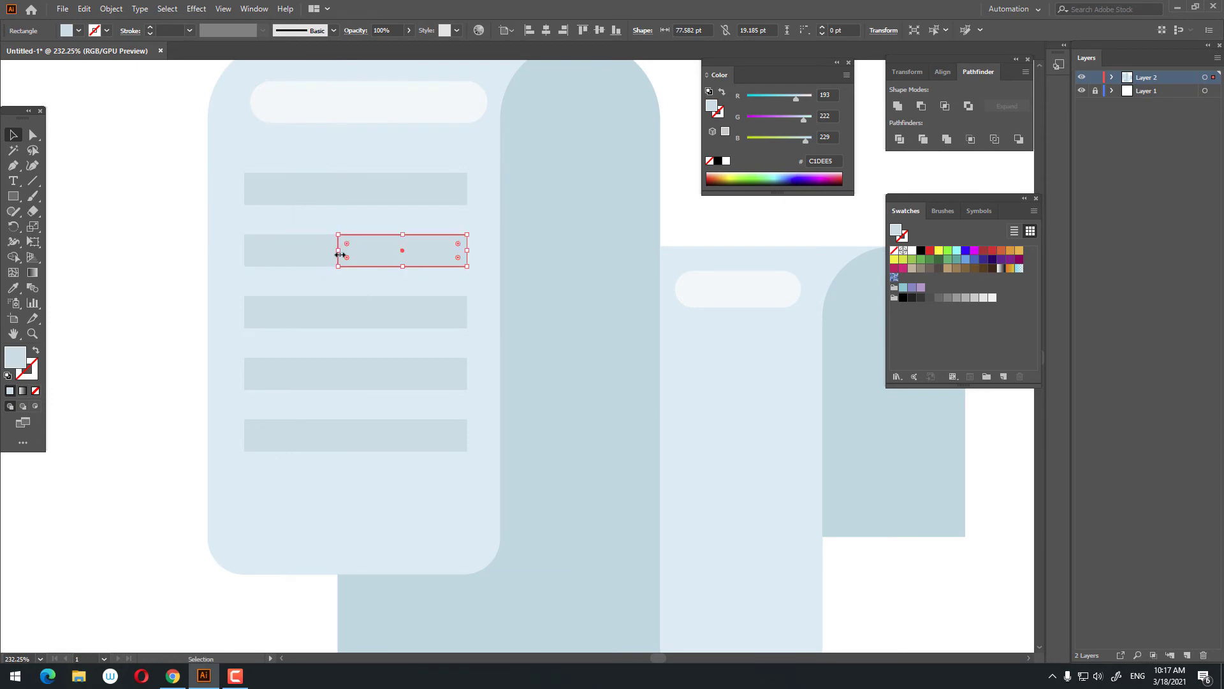
{"action": "mouse_move", "coordinate": [340, 255]}
{"action": "left_mouse_down"}
{"action": "mouse_move", "coordinate": [410, 254]}
{"action": "mouse_move", "coordinate": [396, 252]}
{"action": "left_mouse_up"}
Shorten the bottom text bar on the left panel.
{"action": "key", "text": "z"}
{"action": "scroll", "coordinate": [295, 309], "scroll_direction": "down", "scroll_amount": 5}
{"action": "scroll", "coordinate": [65, 153], "scroll_direction": "up", "scroll_amount": 5}
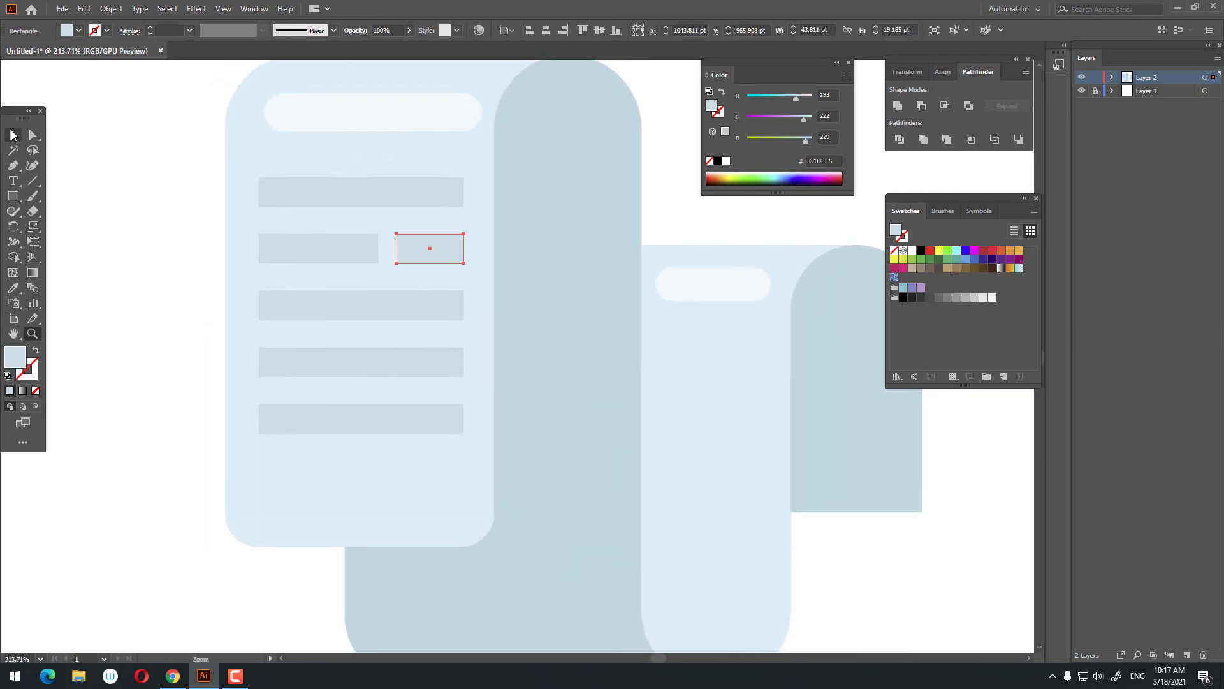
{"action": "left_click", "coordinate": [12, 134]}
{"action": "left_click", "coordinate": [435, 424]}
{"action": "left_click_drag", "start_coordinate": [463, 418], "coordinate": [418, 425]}
Split the fourth text line into a short left piece and a longer right bar.
{"action": "left_click", "coordinate": [294, 373]}
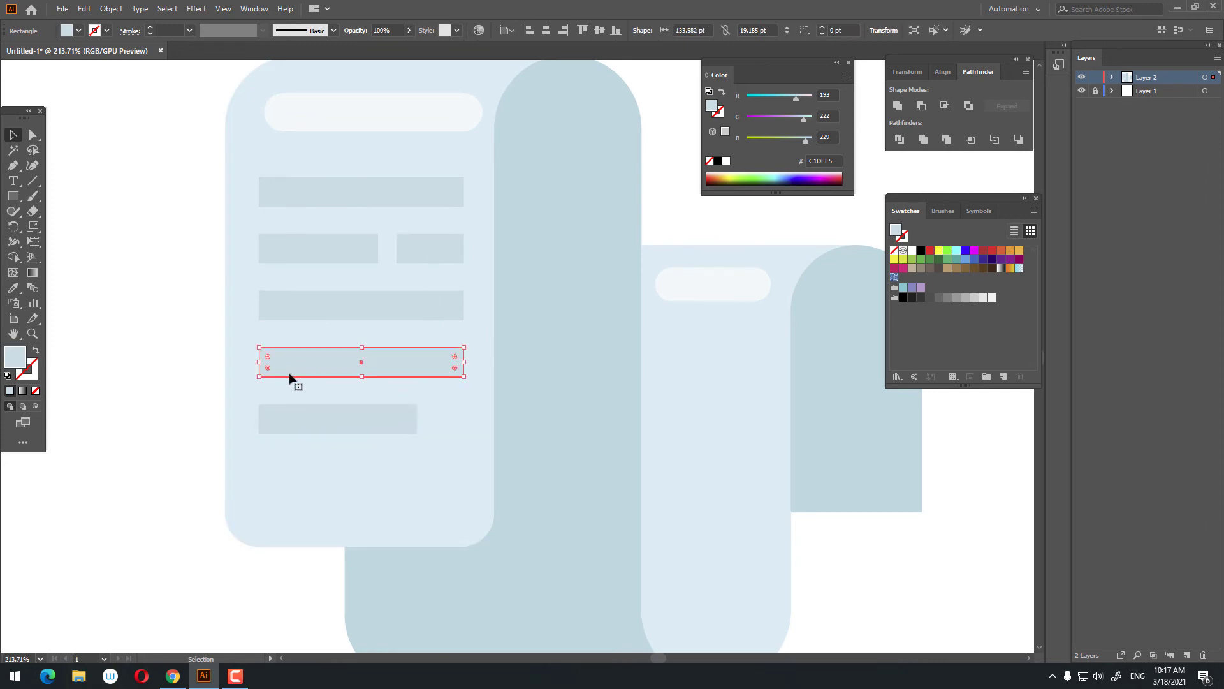
{"action": "left_click", "coordinate": [85, 9]}
{"action": "left_click", "coordinate": [105, 70]}
{"action": "left_click", "coordinate": [84, 9]}
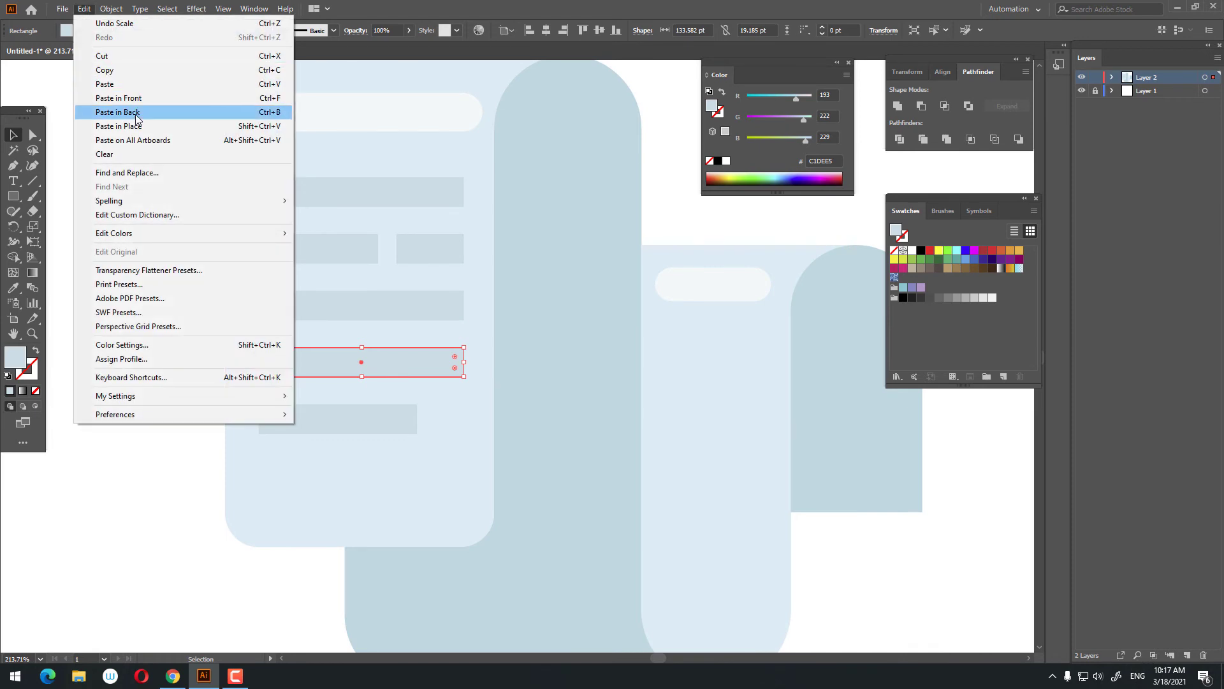
{"action": "left_click", "coordinate": [136, 112]}
{"action": "mouse_move", "coordinate": [260, 363]}
{"action": "left_mouse_down"}
{"action": "mouse_move", "coordinate": [395, 383]}
{"action": "mouse_move", "coordinate": [355, 382]}
{"action": "left_mouse_up"}
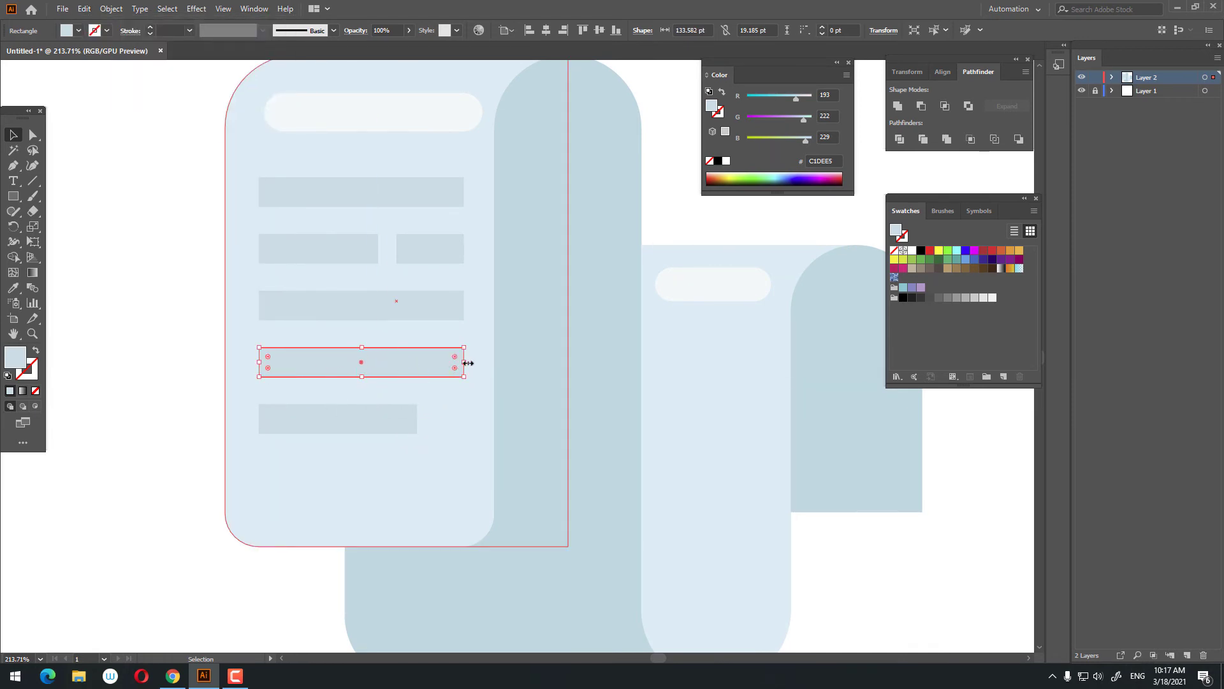
{"action": "mouse_move", "coordinate": [464, 362]}
{"action": "left_mouse_down"}
{"action": "mouse_move", "coordinate": [327, 377]}
{"action": "mouse_move", "coordinate": [337, 363]}
{"action": "mouse_move", "coordinate": [227, 358]}
{"action": "left_mouse_up"}
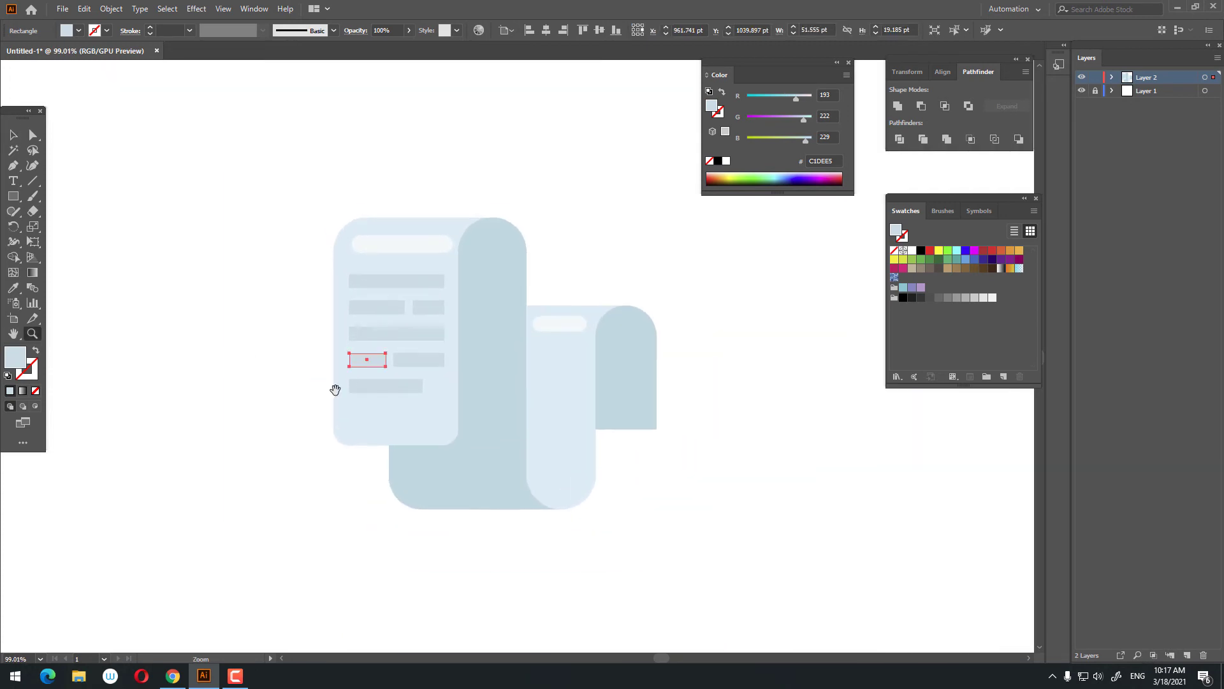
{"action": "mouse_move", "coordinate": [335, 390]}
{"action": "left_mouse_down"}
{"action": "mouse_move", "coordinate": [391, 428]}
{"action": "mouse_move", "coordinate": [542, 419]}
{"action": "left_mouse_up"}
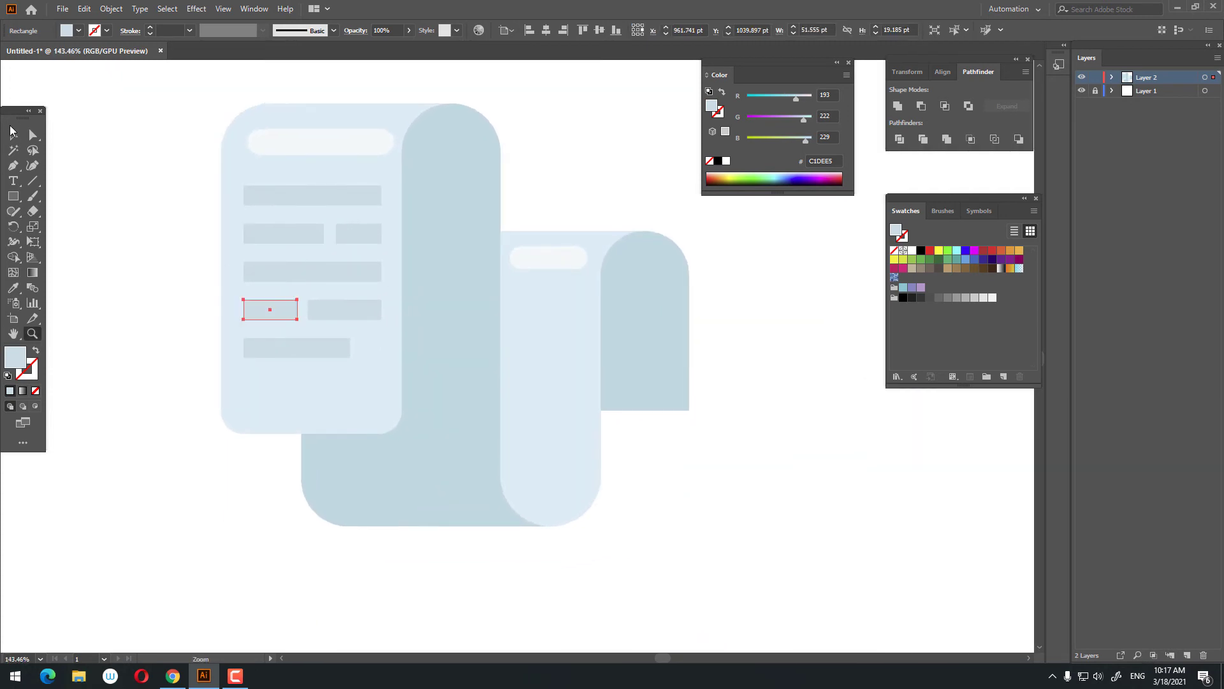
Copy the fourth line's right bar and paste it behind the original.
{"action": "left_click", "coordinate": [11, 131]}
{"action": "left_click", "coordinate": [342, 313]}
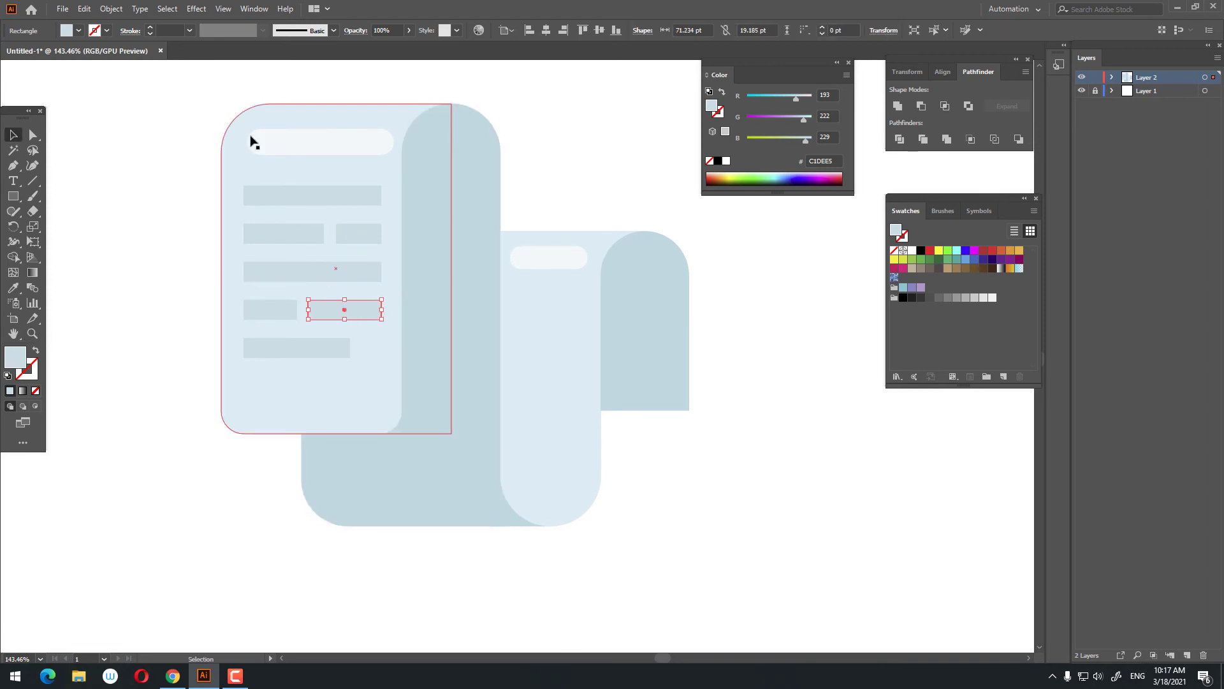
{"action": "left_click", "coordinate": [84, 9]}
{"action": "left_click", "coordinate": [109, 70]}
{"action": "left_click", "coordinate": [84, 9]}
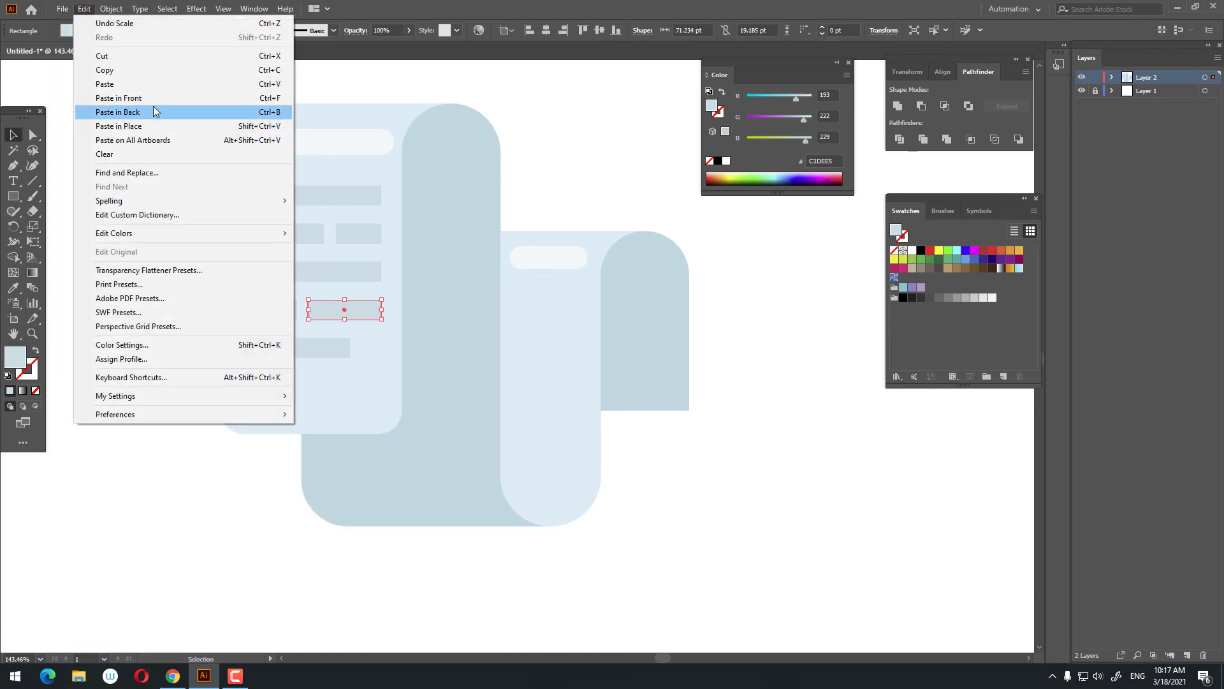
{"action": "left_click", "coordinate": [153, 111]}
Duplicate a text bar onto the second sheet and repeat it down into five rows.
{"action": "mouse_move", "coordinate": [364, 317]}
{"action": "left_mouse_down"}
{"action": "mouse_move", "coordinate": [582, 328]}
{"action": "mouse_move", "coordinate": [566, 346]}
{"action": "left_mouse_up"}
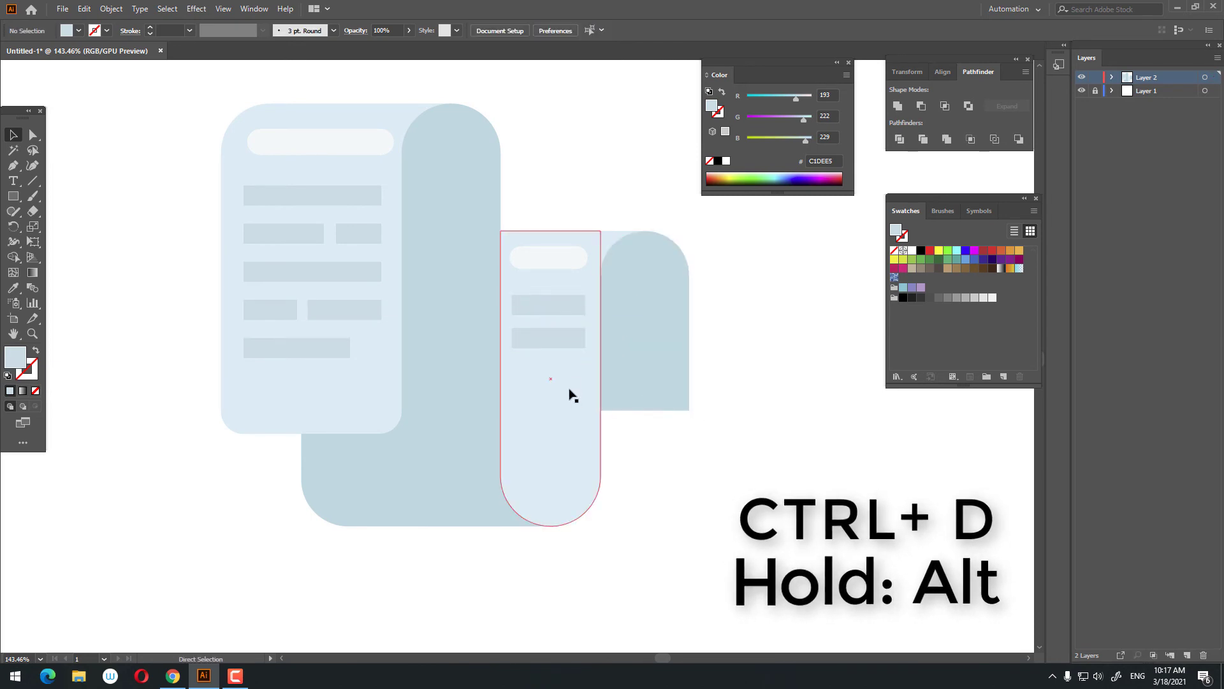
{"action": "key", "text": "ctrl+z"}
{"action": "left_click_drag", "start_coordinate": [567, 313], "coordinate": [569, 347]}
{"action": "key", "text": "ctrl+d"}
{"action": "key", "text": "ctrl+d"}
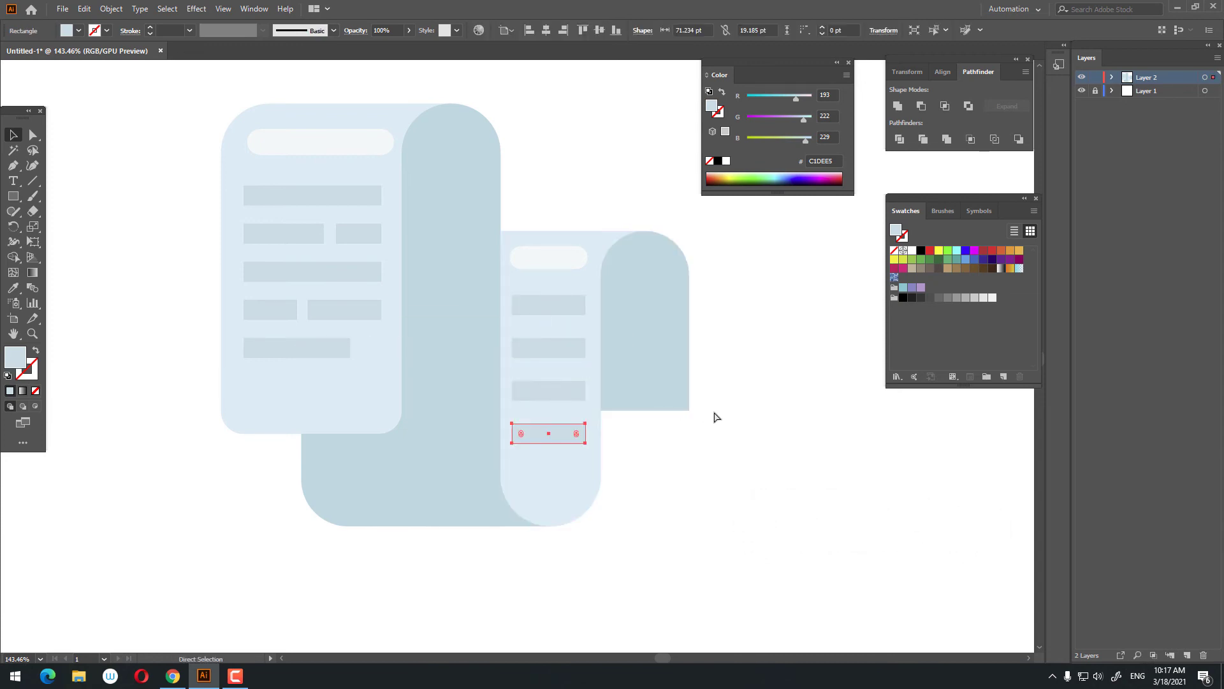
{"action": "key", "text": "z"}
{"action": "left_click_drag", "start_coordinate": [587, 470], "coordinate": [458, 401]}
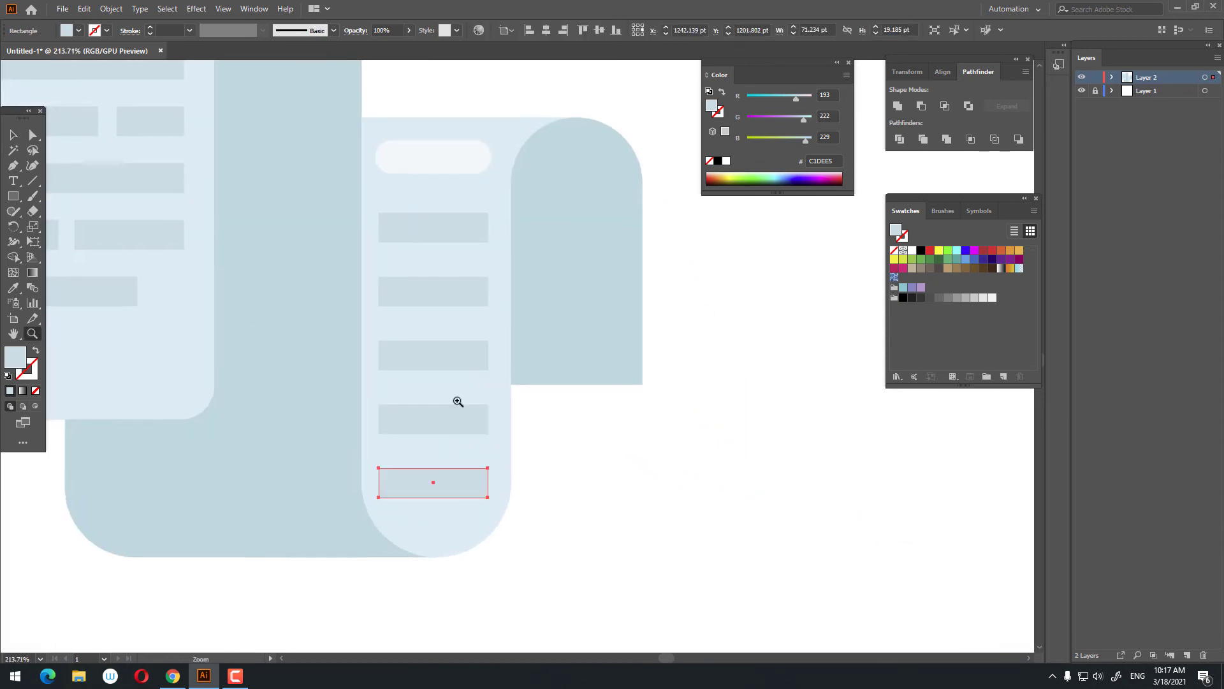
Shorten the second sheet's bottom bar and trim the third bar from its left.
{"action": "left_click", "coordinate": [13, 134]}
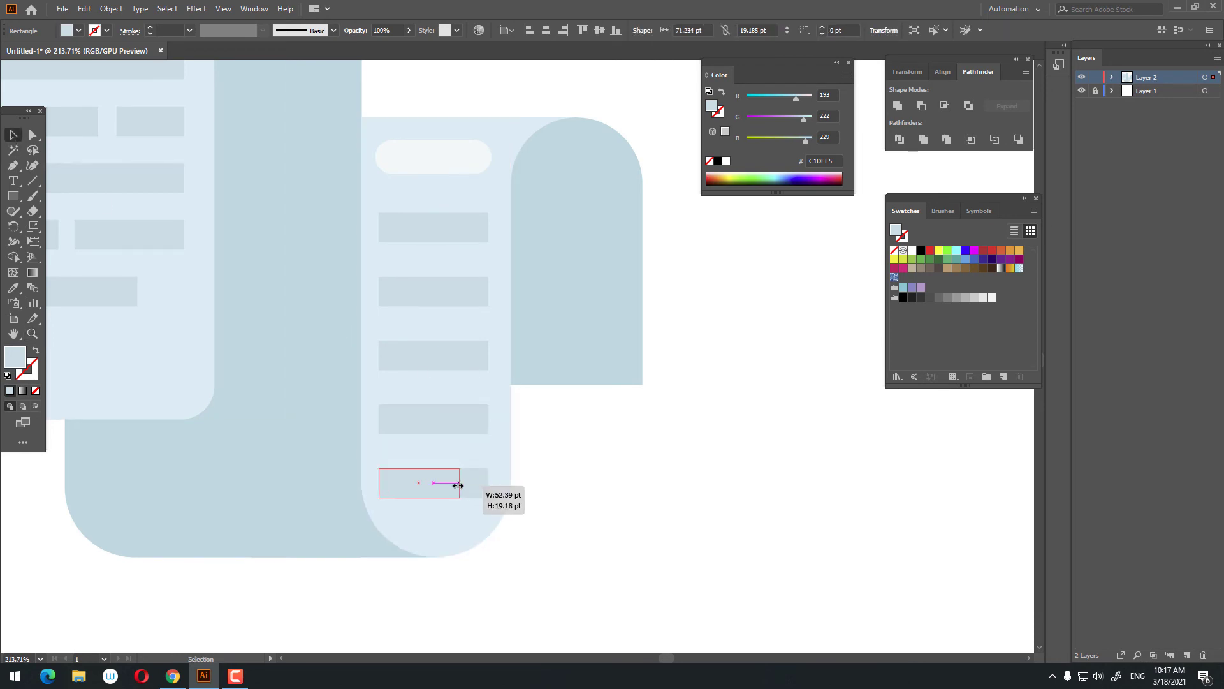
{"action": "left_click_drag", "start_coordinate": [487, 483], "coordinate": [450, 483]}
{"action": "left_click_drag", "start_coordinate": [381, 355], "coordinate": [426, 354]}
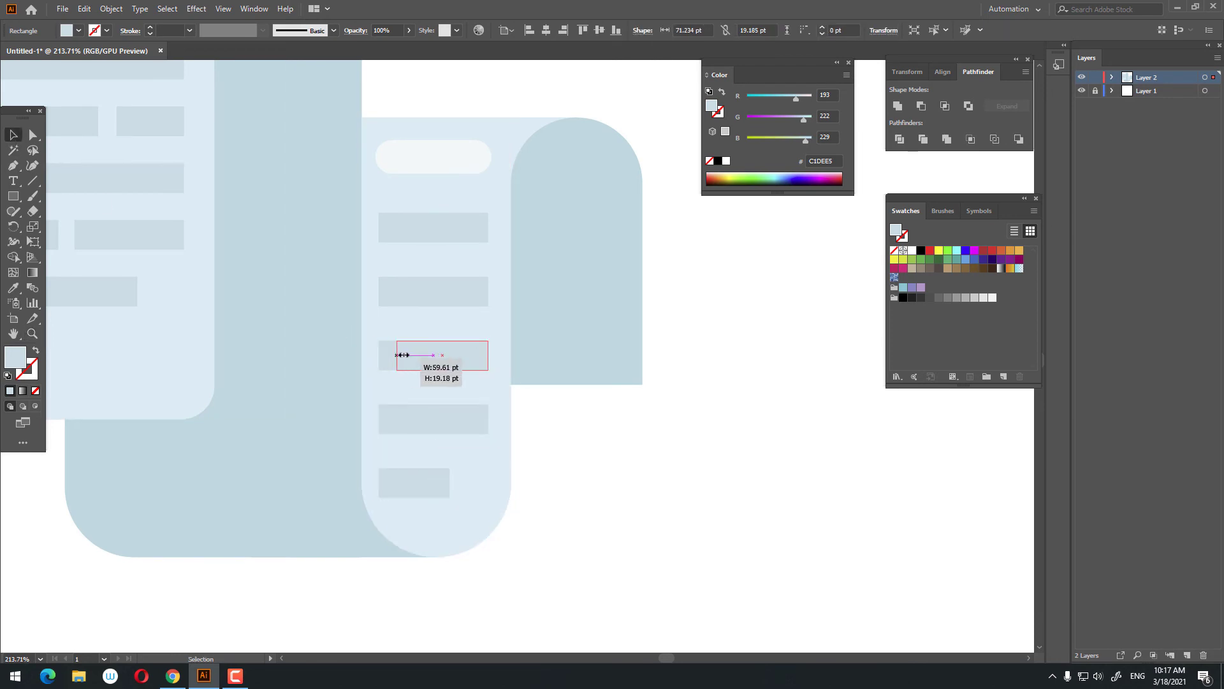
{"action": "left_click", "coordinate": [688, 443]}
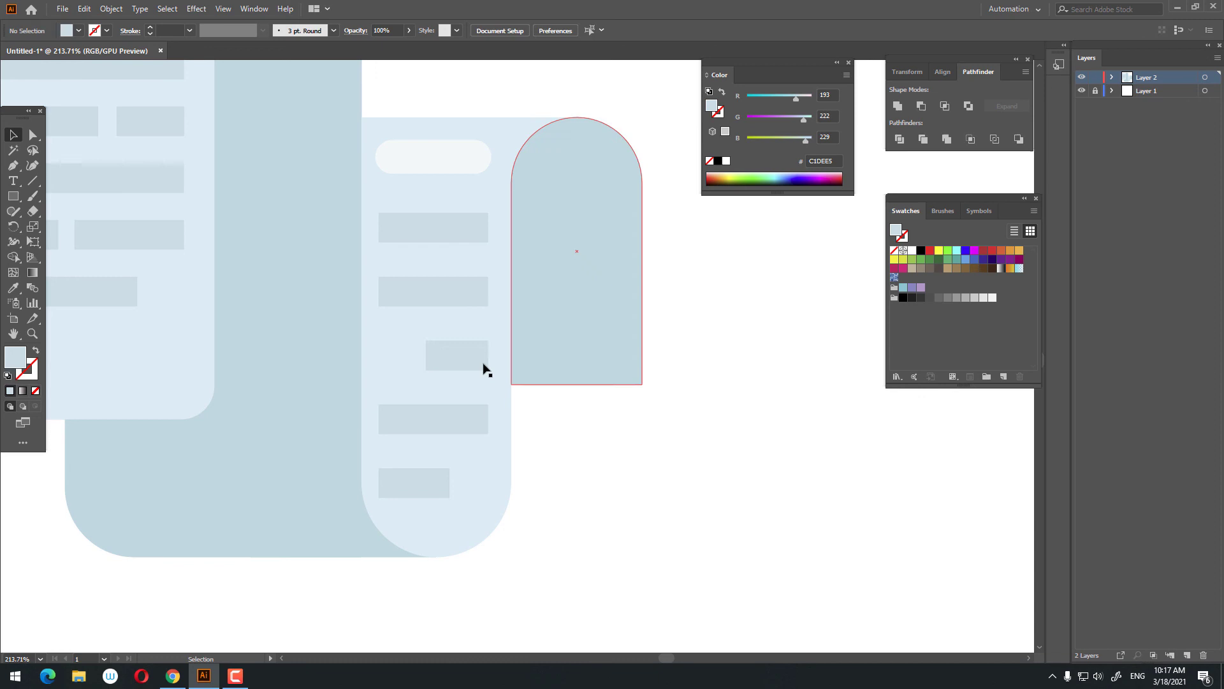
Paste a copy of the second bar in front and move it down to the third line.
{"action": "left_click", "coordinate": [418, 299]}
{"action": "left_click", "coordinate": [84, 8]}
{"action": "left_click", "coordinate": [118, 70]}
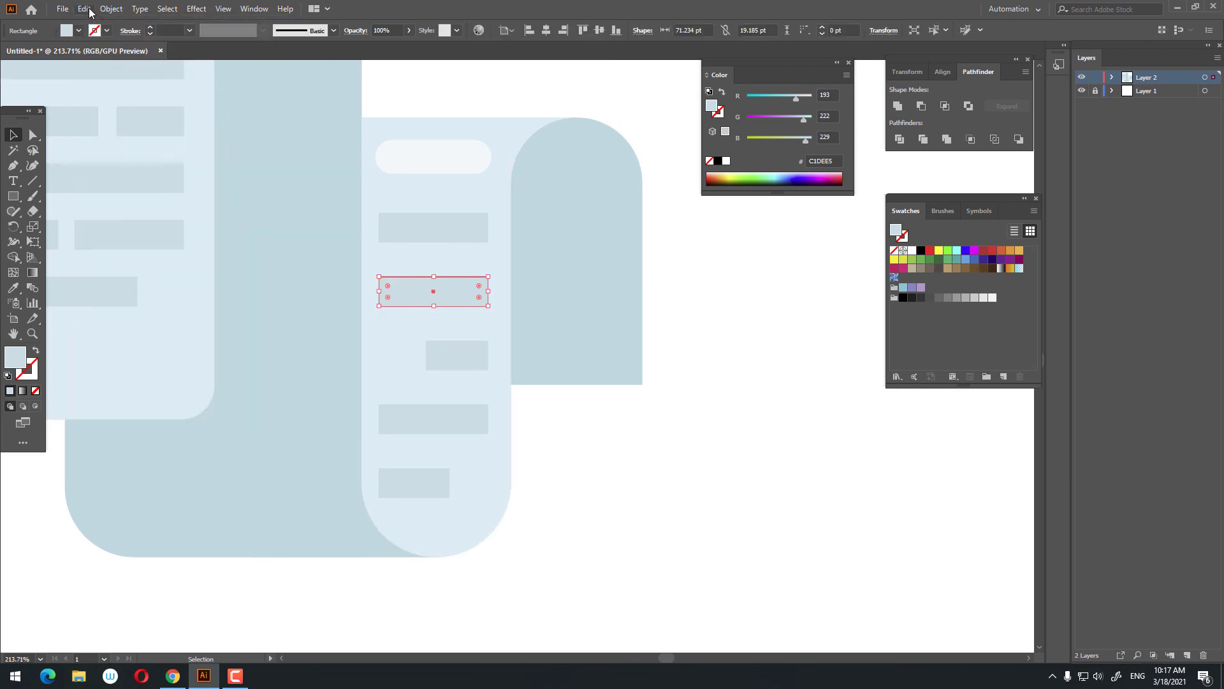
{"action": "left_click", "coordinate": [83, 8]}
{"action": "left_click", "coordinate": [119, 97]}
{"action": "mouse_move", "coordinate": [454, 291]}
{"action": "left_mouse_down"}
{"action": "mouse_move", "coordinate": [458, 348]}
{"action": "mouse_move", "coordinate": [276, 382]}
{"action": "left_mouse_up"}
Marquee-select both sheets, highlights and all text bars, then group them into one object.
{"action": "key", "text": "z"}
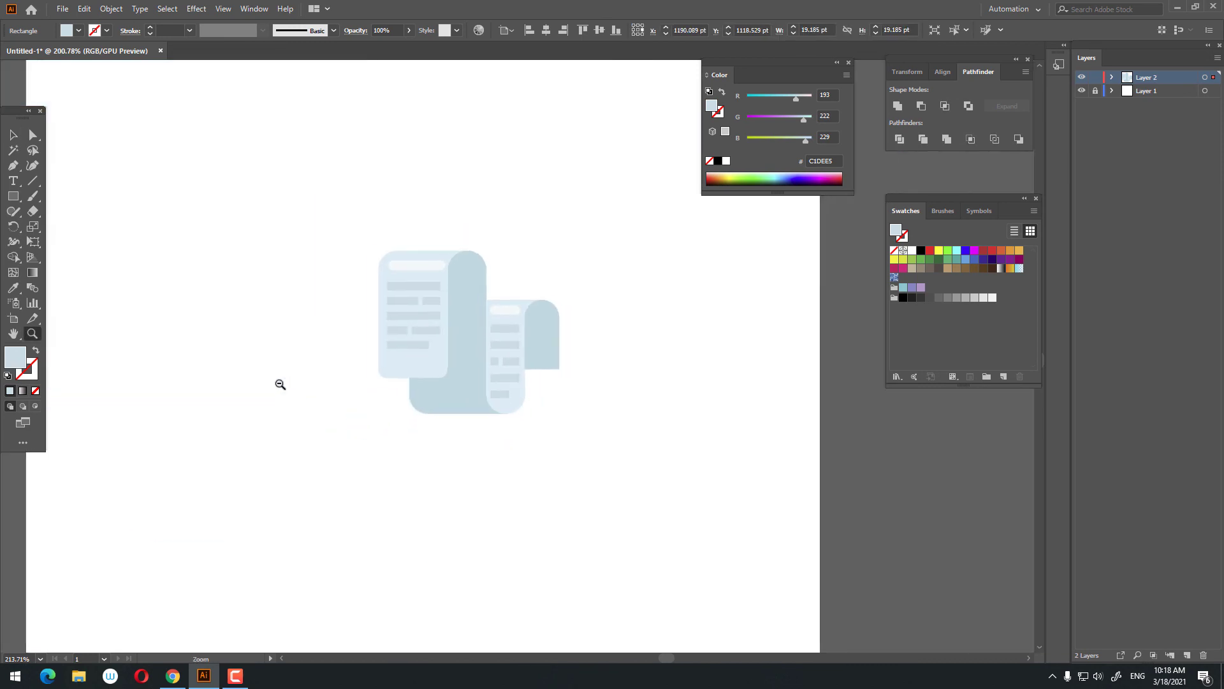
{"action": "left_click_drag", "start_coordinate": [412, 362], "coordinate": [549, 377]}
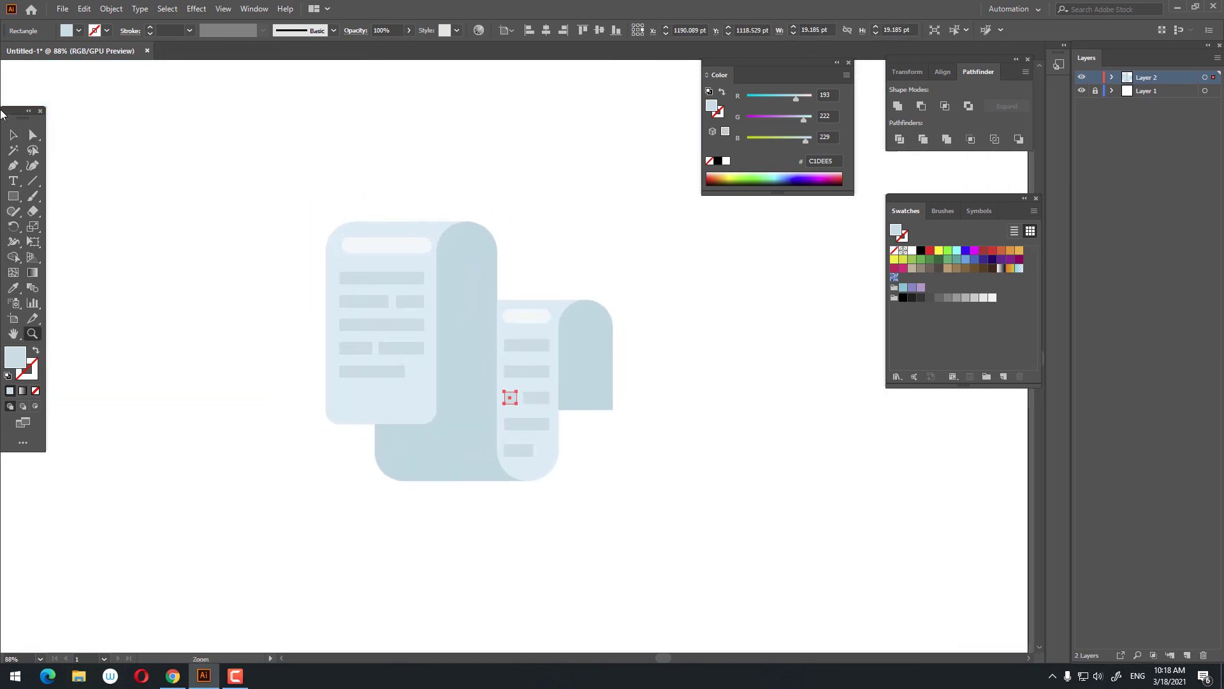
{"action": "left_click", "coordinate": [13, 134]}
{"action": "left_click_drag", "start_coordinate": [195, 171], "coordinate": [703, 494]}
{"action": "left_click", "coordinate": [615, 417]}
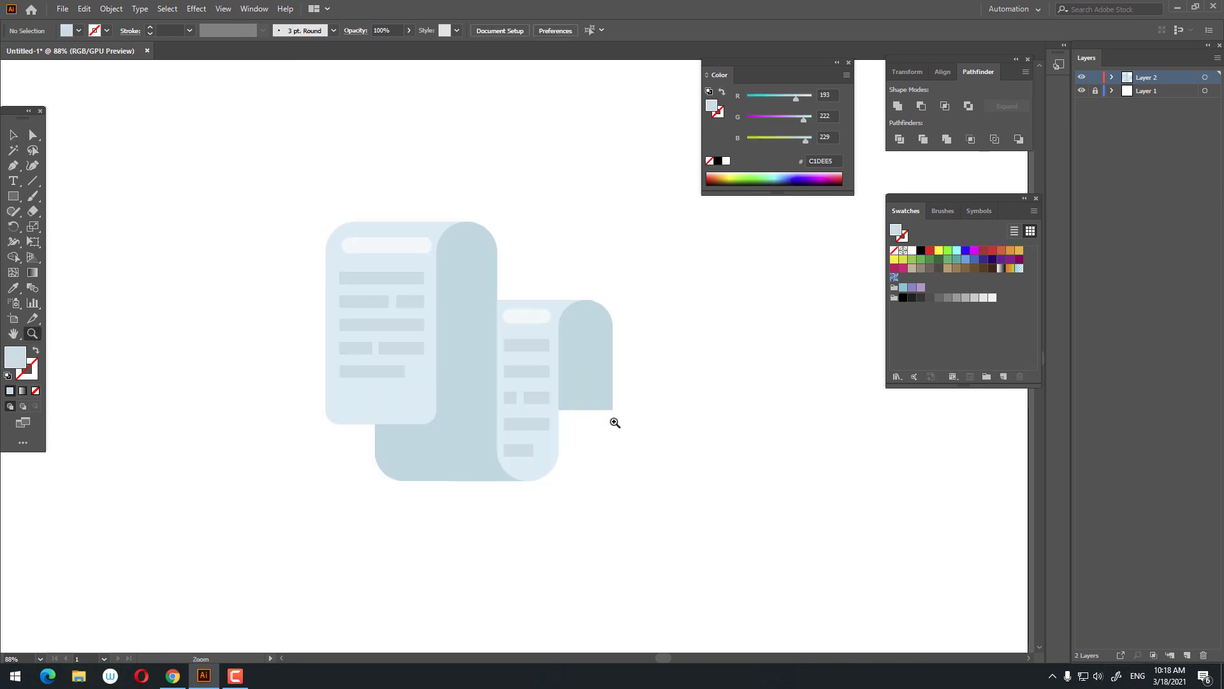
{"action": "scroll", "coordinate": [615, 417], "scroll_direction": "up", "scroll_amount": 1}
{"action": "left_click_drag", "start_coordinate": [122, 134], "coordinate": [614, 491]}
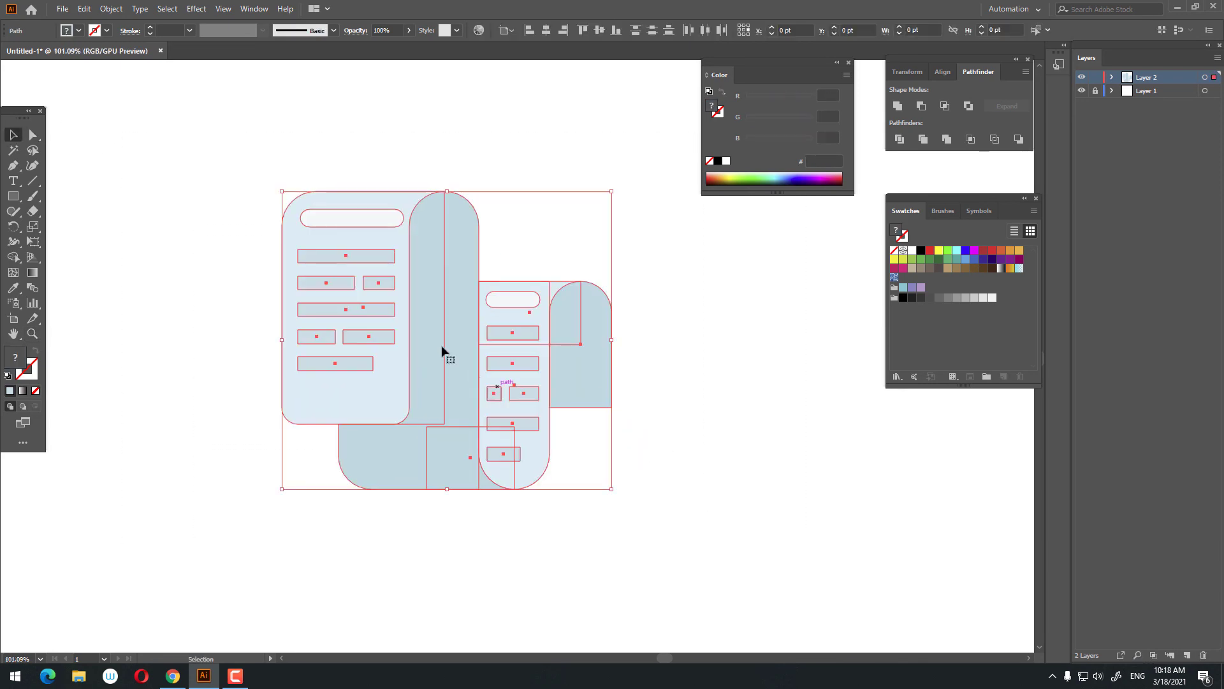
{"action": "right_click", "coordinate": [442, 347]}
{"action": "left_click", "coordinate": [510, 422]}
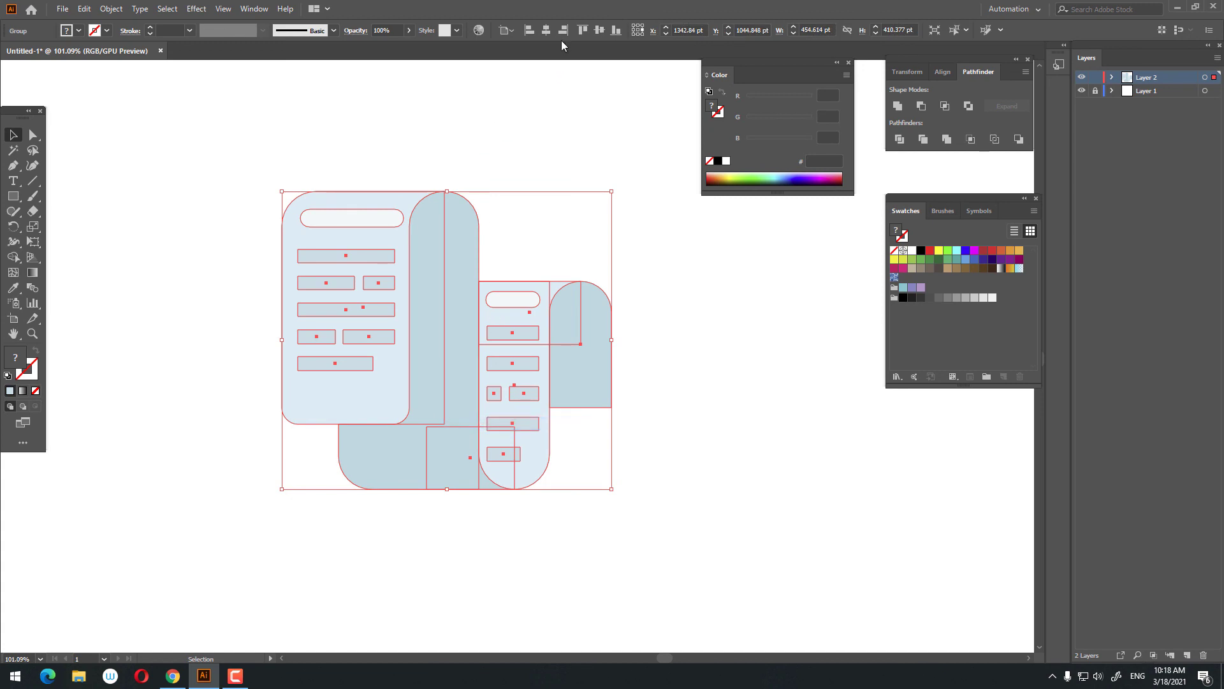
{"action": "left_click_drag", "start_coordinate": [510, 423], "coordinate": [426, 423]}
{"action": "scroll", "coordinate": [654, 329], "scroll_direction": "down", "scroll_amount": 1}
{"action": "left_click", "coordinate": [653, 329]}
{"action": "key", "text": "z"}
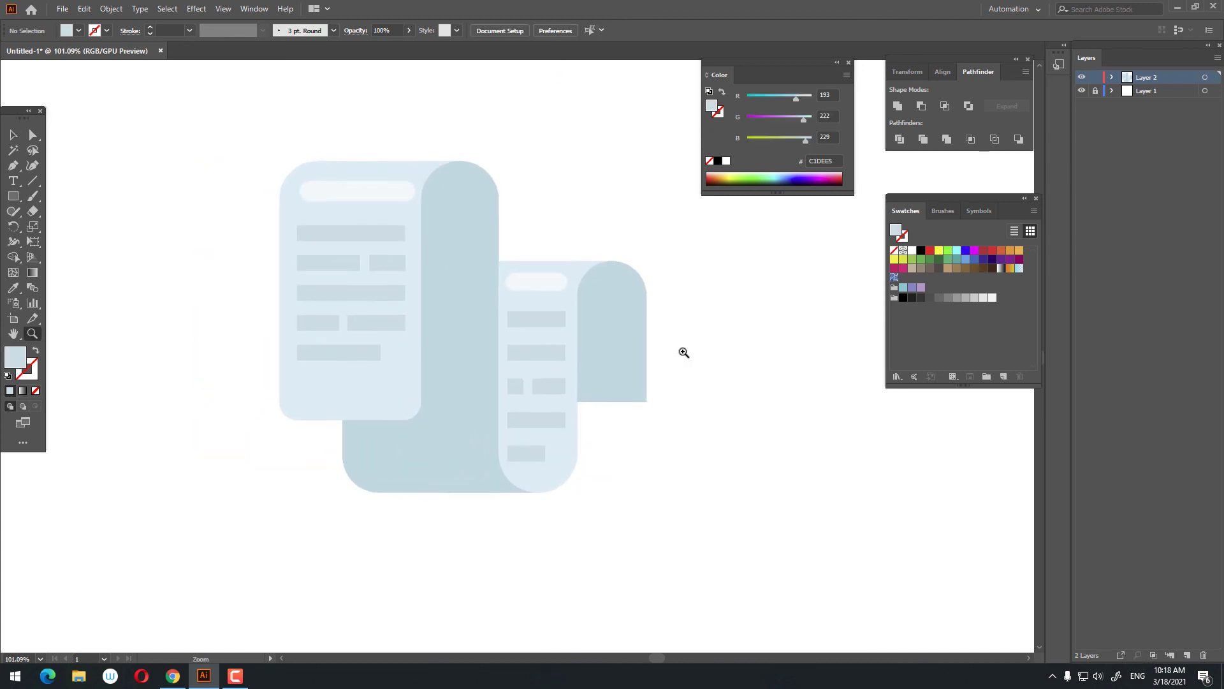
{"action": "left_click_drag", "start_coordinate": [683, 350], "coordinate": [731, 392]}
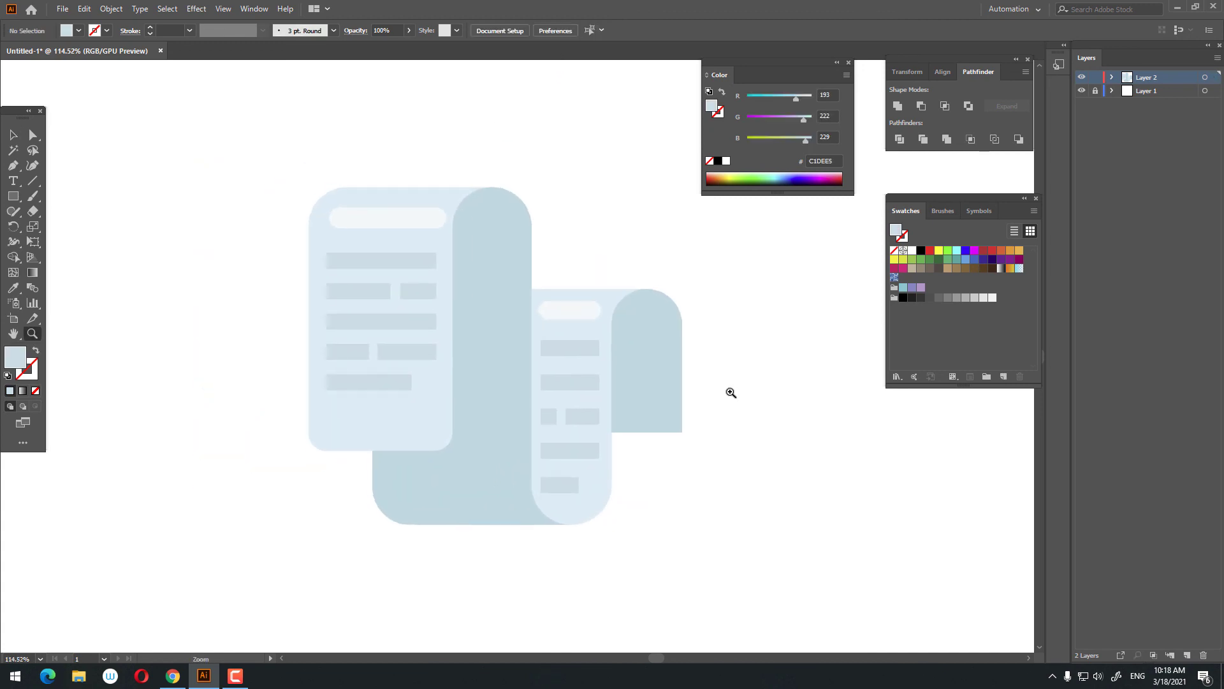